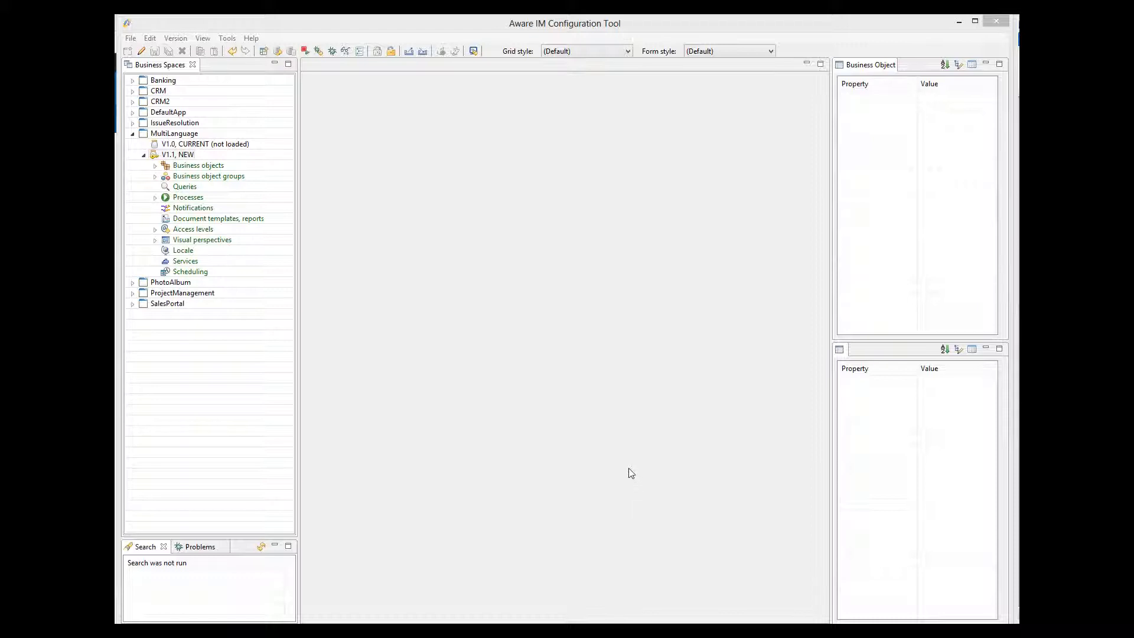
Open the DisplayMessage process and the CultureTest business object for editing.
{"action": "left_click", "coordinate": [155, 197]}
{"action": "double_click", "coordinate": [183, 209]}
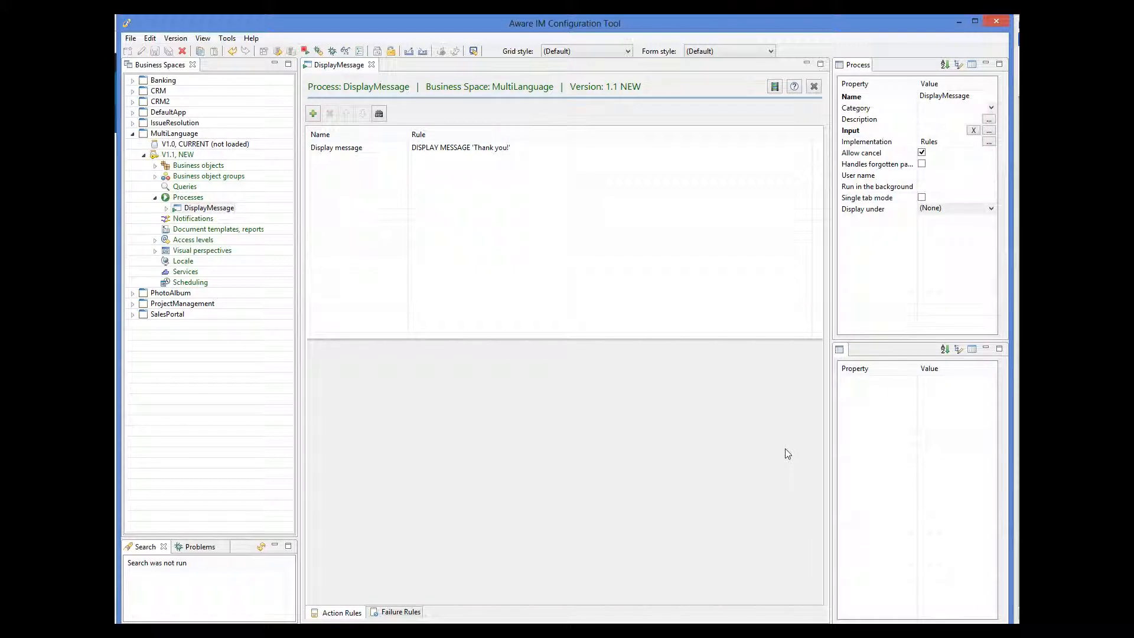
{"action": "left_click", "coordinate": [155, 166]}
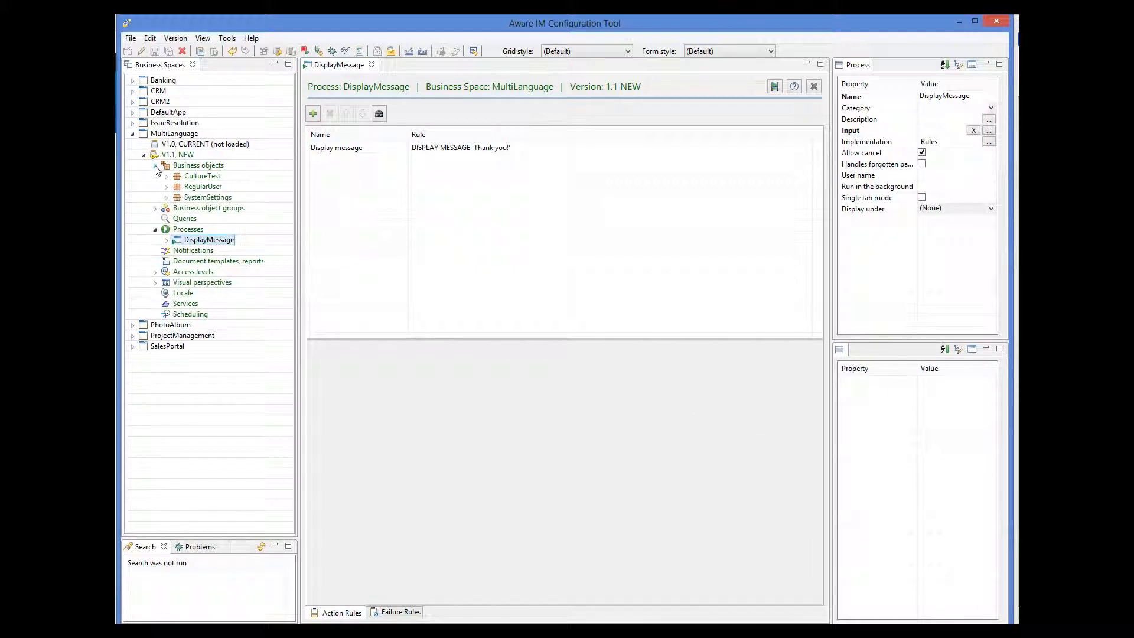
{"action": "double_click", "coordinate": [203, 176]}
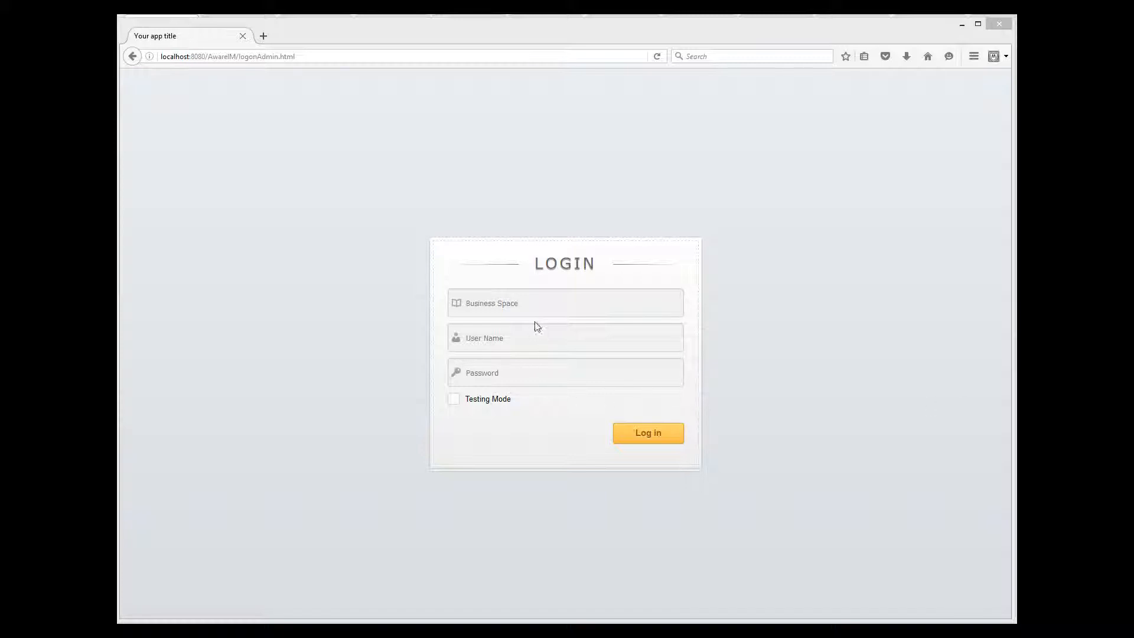
Log in to the MultiLanguage business space as admin with Testing Mode enabled.
{"action": "left_click", "coordinate": [525, 305]}
{"action": "type", "text": "Mu"}
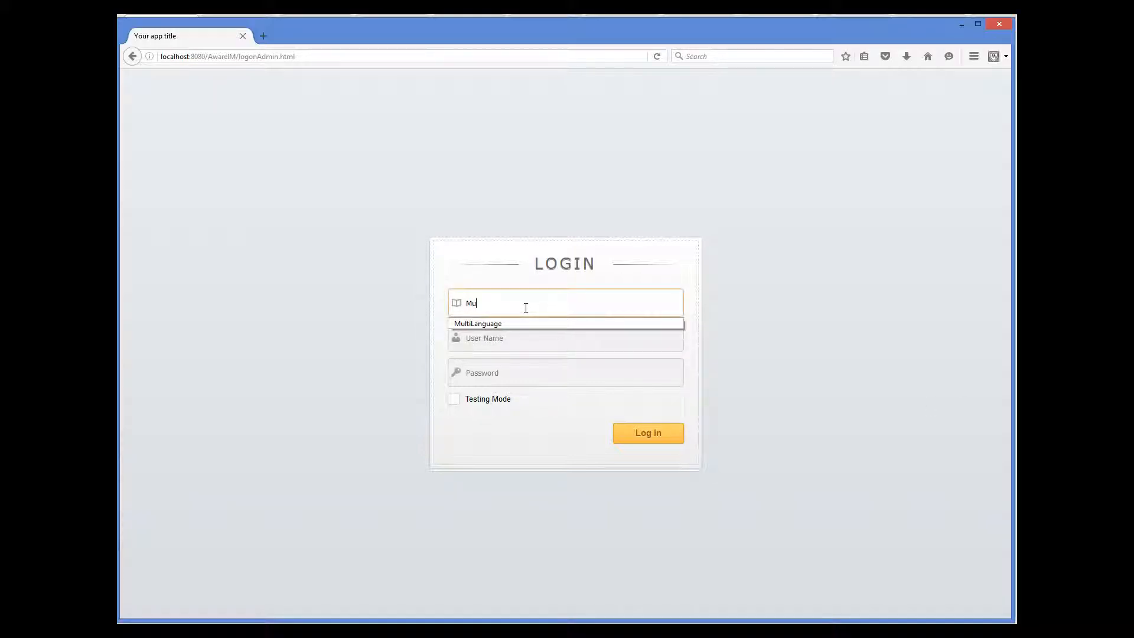
{"action": "left_click", "coordinate": [522, 321]}
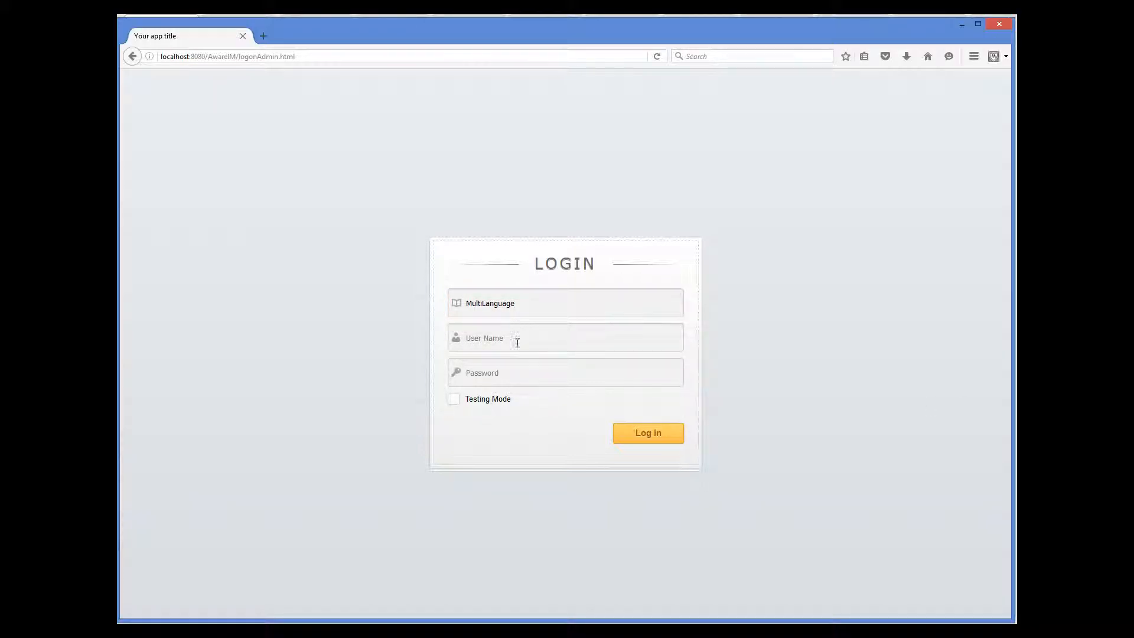
{"action": "left_click", "coordinate": [518, 342]}
{"action": "type", "text": "admin"}
{"action": "key", "text": "Tab"}
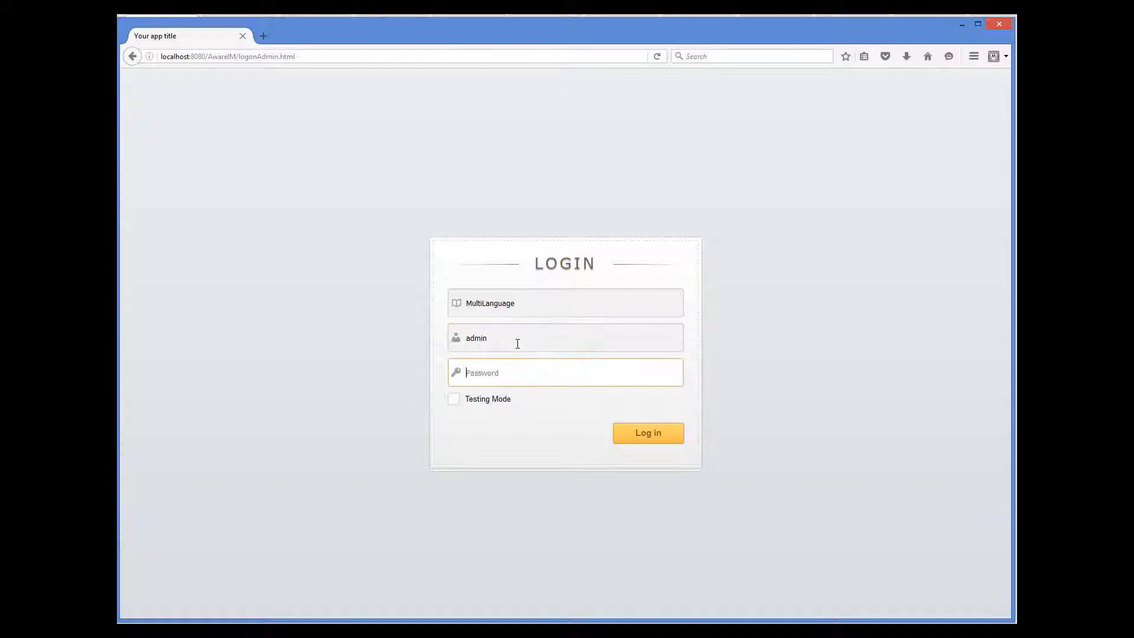
{"action": "type", "text": "password"}
{"action": "left_click", "coordinate": [455, 400]}
{"action": "left_click", "coordinate": [635, 433]}
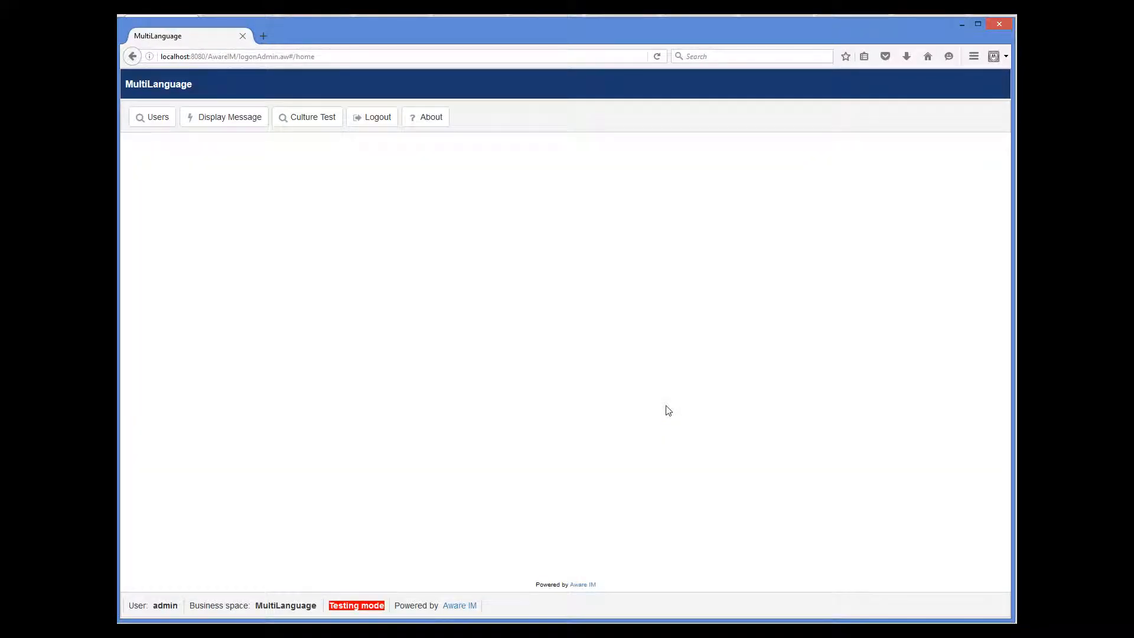
Run Display Message, dismiss its 'Thank you!' message, and open the Culture Test list.
{"action": "left_click", "coordinate": [248, 125]}
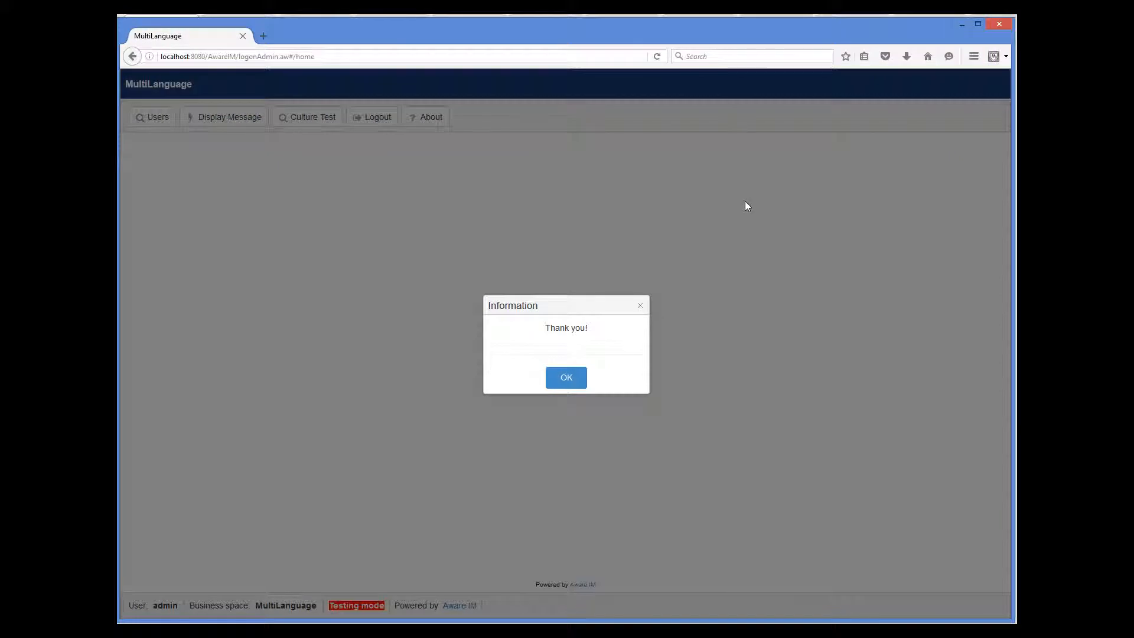
{"action": "left_click", "coordinate": [568, 379]}
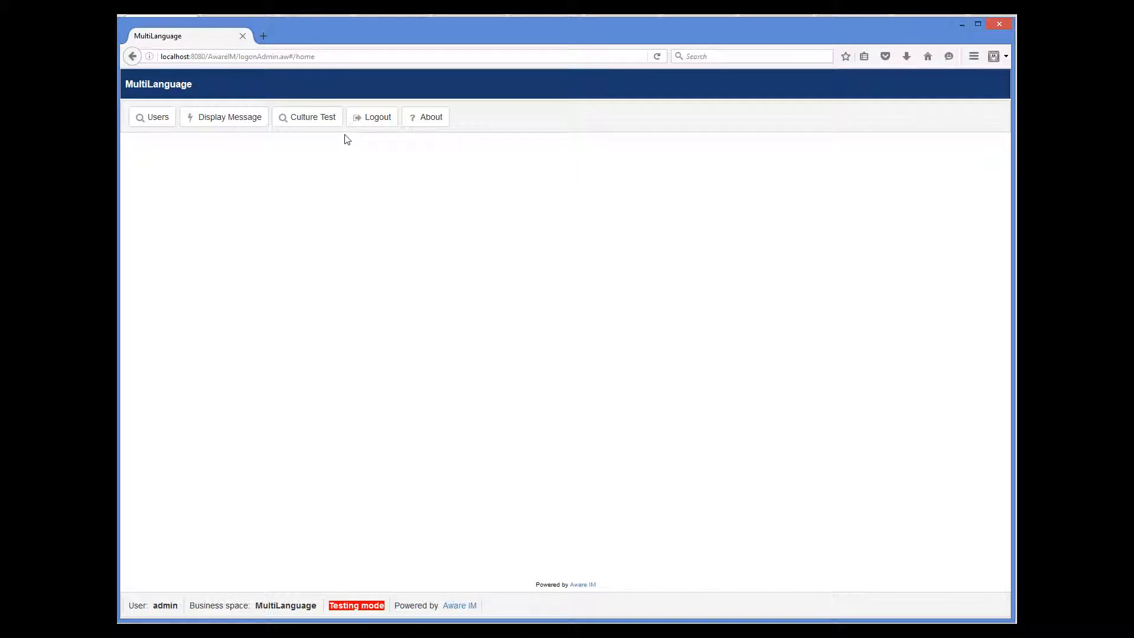
{"action": "left_click", "coordinate": [317, 120]}
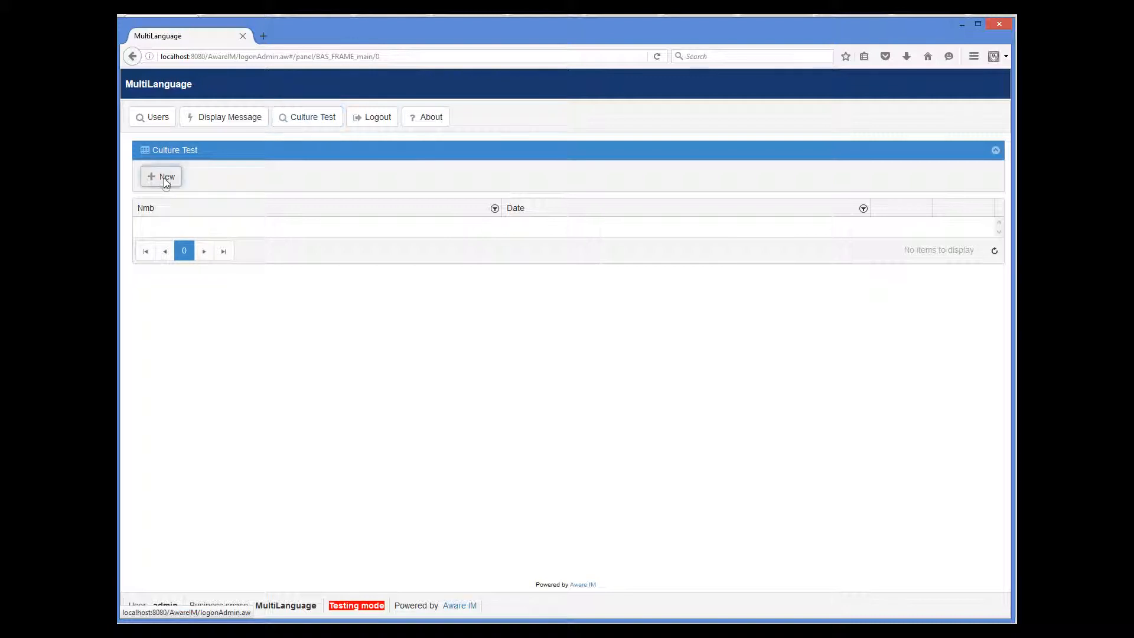
Create a Culture Test record with Nmb 345.78 and Date August 3, 2016.
{"action": "left_click", "coordinate": [164, 178]}
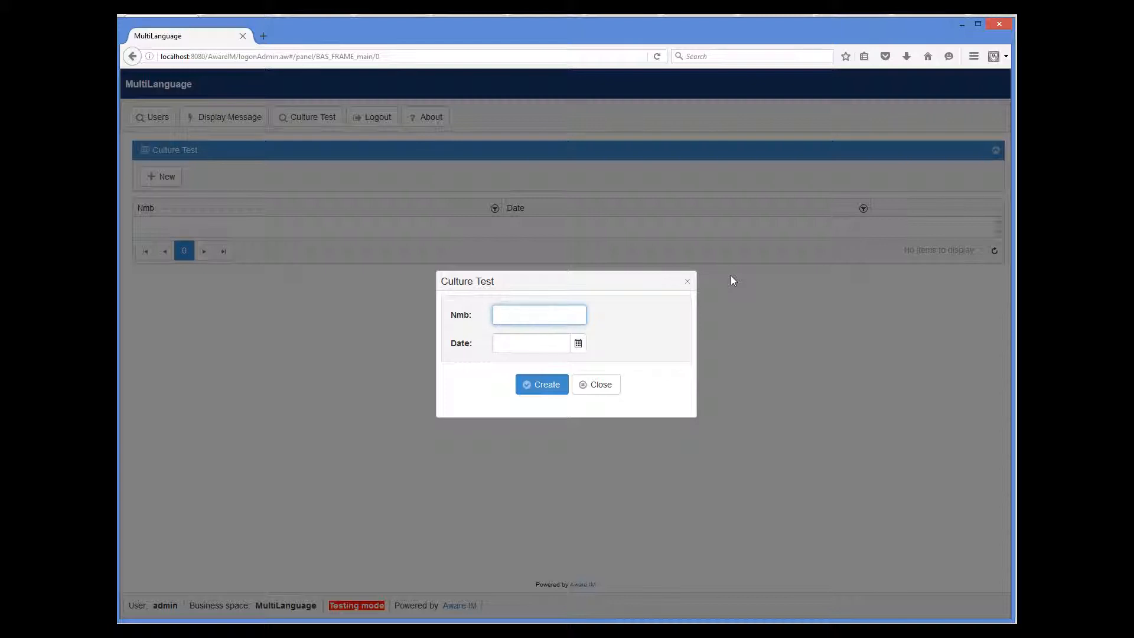
{"action": "type", "text": "345.78"}
{"action": "left_click", "coordinate": [579, 343]}
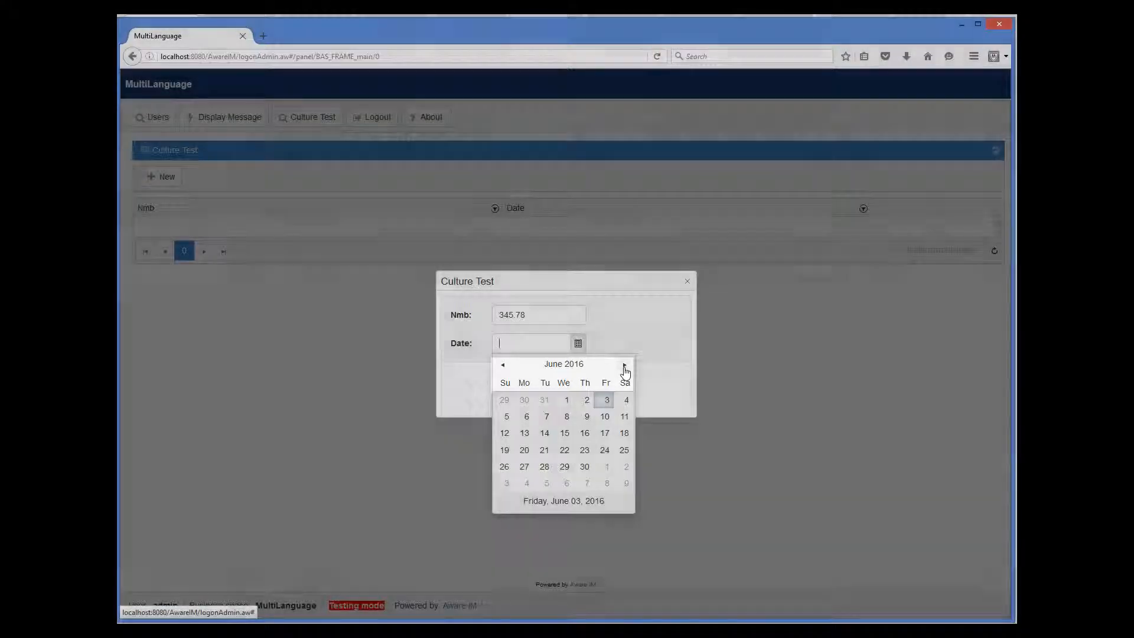
{"action": "left_click", "coordinate": [624, 365]}
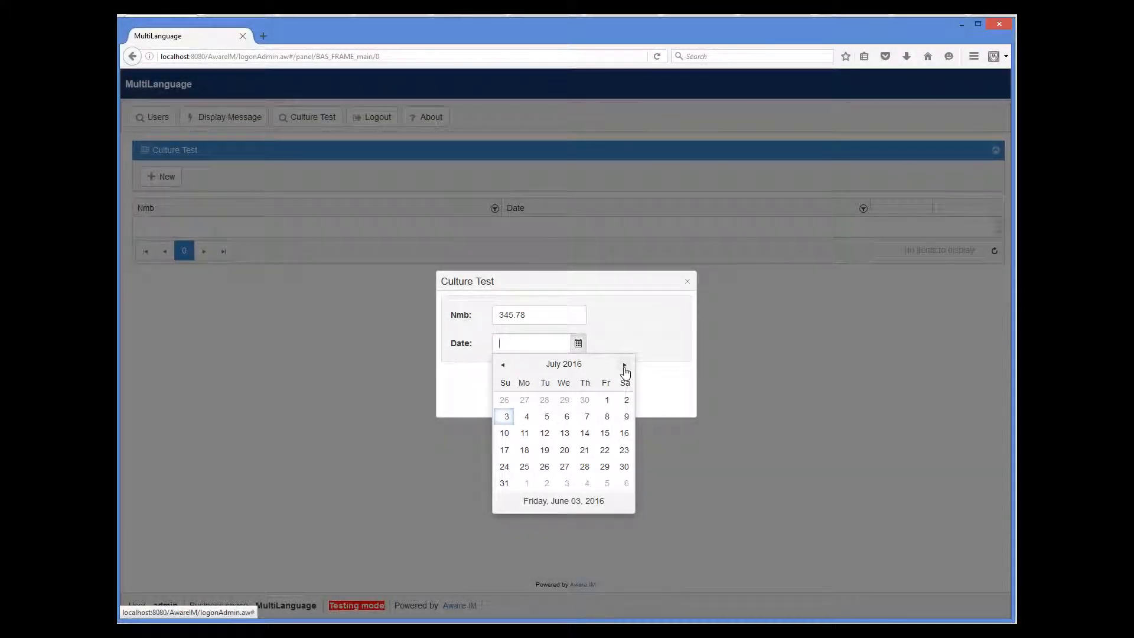
{"action": "left_click", "coordinate": [624, 366]}
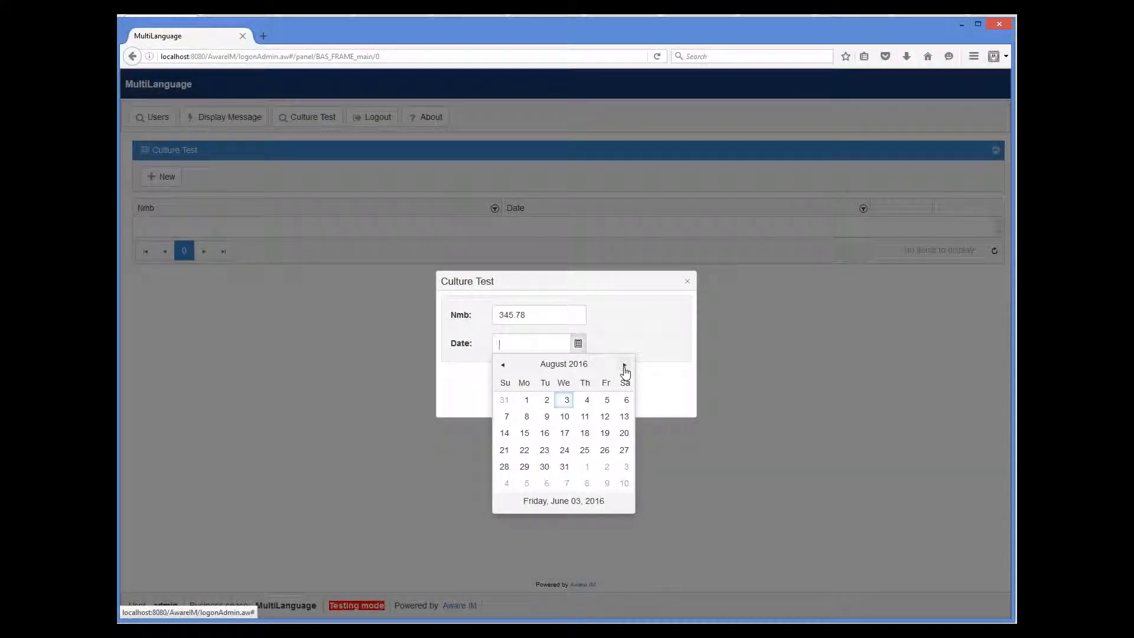
{"action": "left_click", "coordinate": [564, 400]}
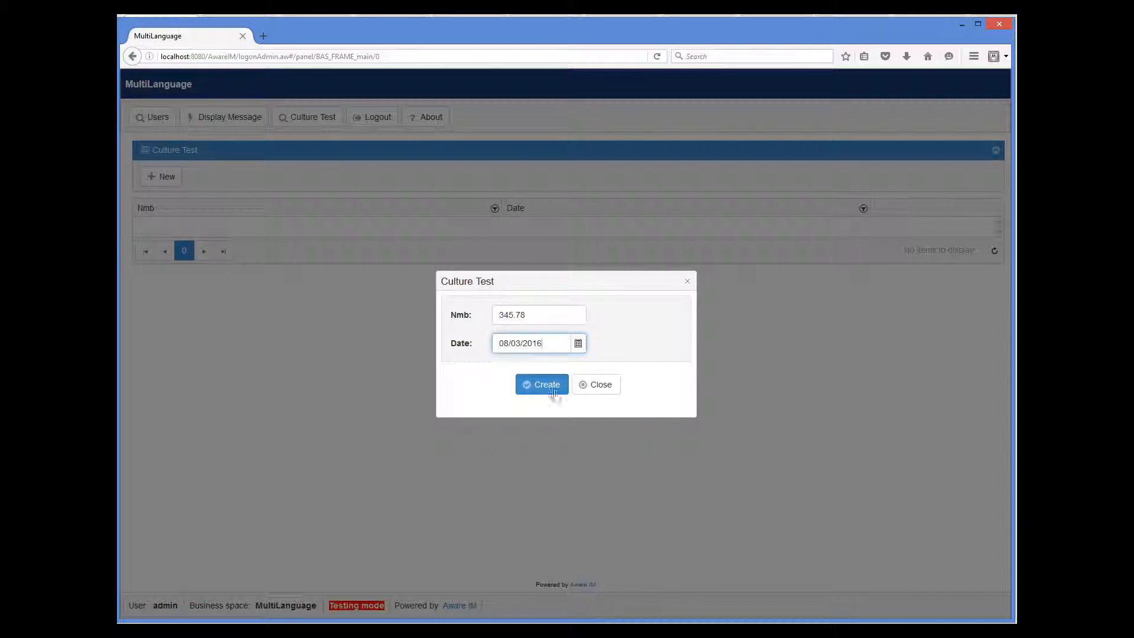
{"action": "left_click", "coordinate": [547, 390]}
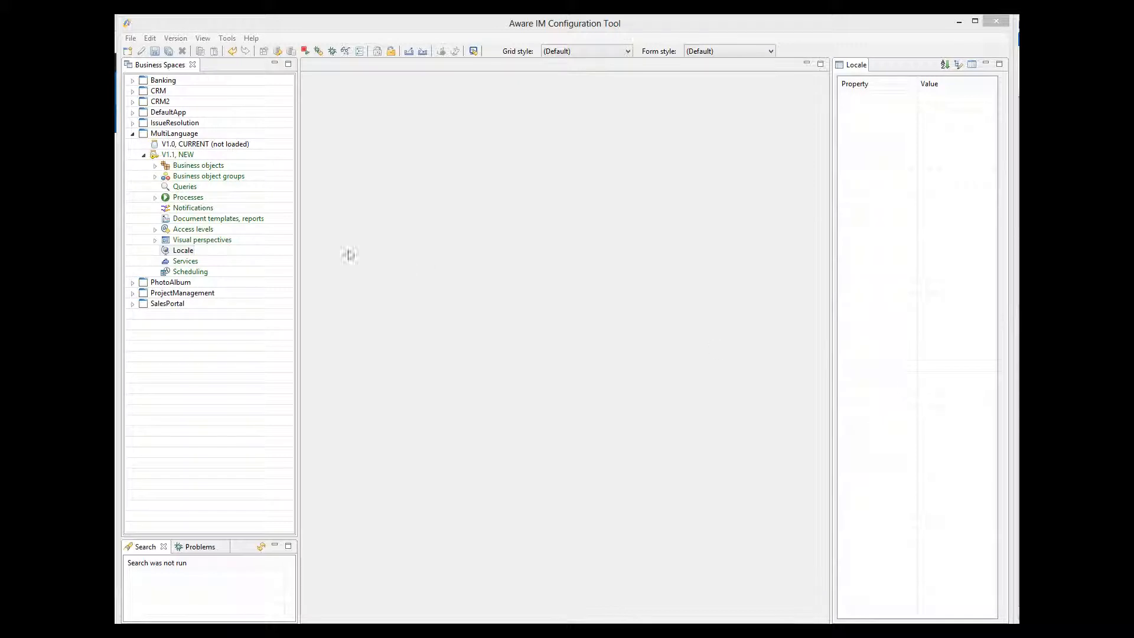
Add a new locale named 'Spanish' with Language of system and Culture both set to Spanish.
{"action": "right_click", "coordinate": [184, 250]}
{"action": "left_click", "coordinate": [207, 256]}
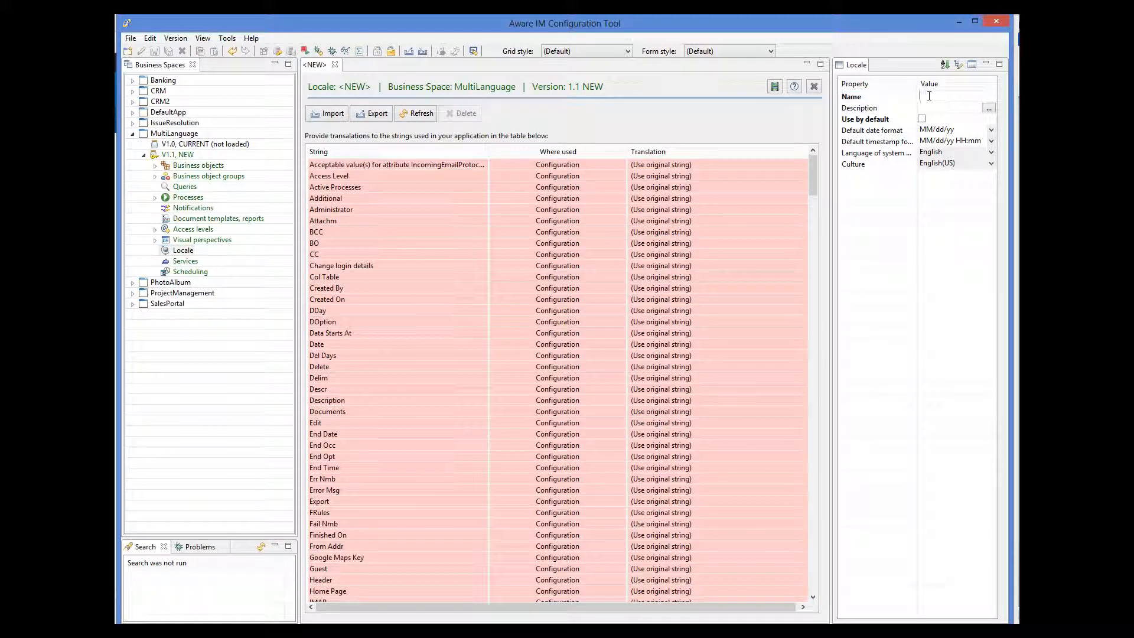
{"action": "type", "text": "Spanish"}
{"action": "left_click", "coordinate": [992, 153]}
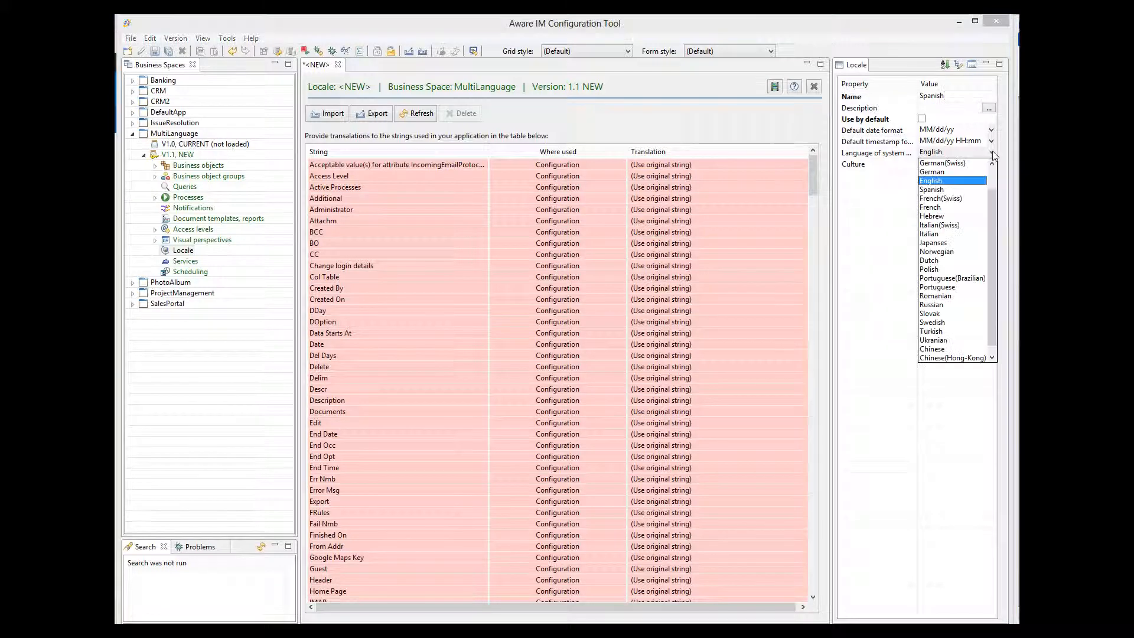
{"action": "left_click", "coordinate": [940, 197]}
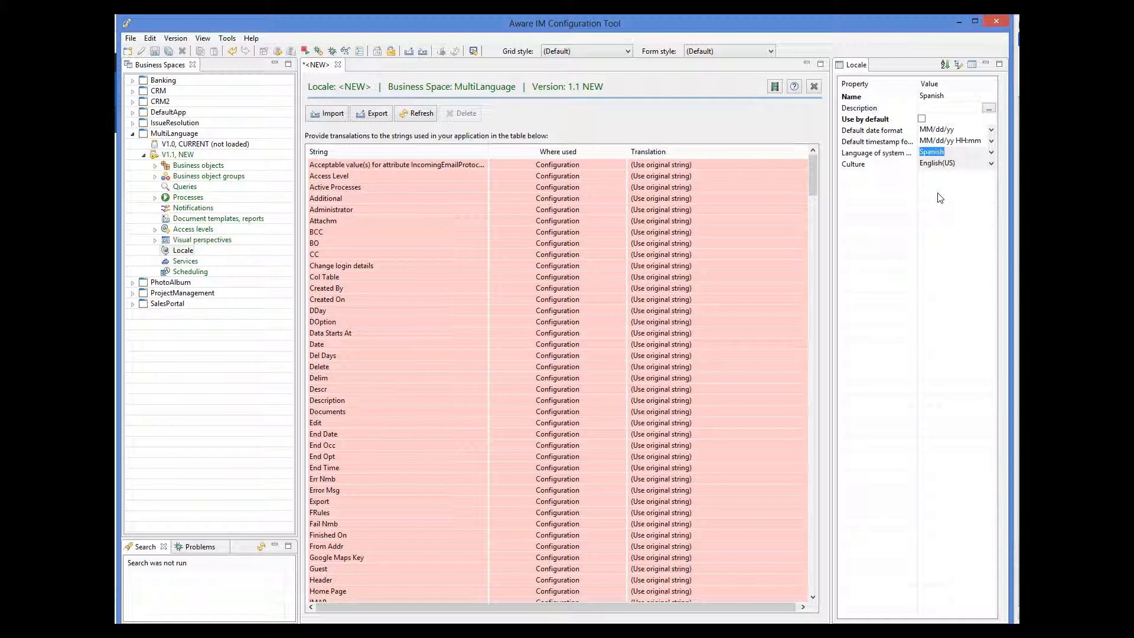
{"action": "left_click", "coordinate": [992, 164]}
{"action": "left_click", "coordinate": [991, 164]}
{"action": "left_click", "coordinate": [936, 210]}
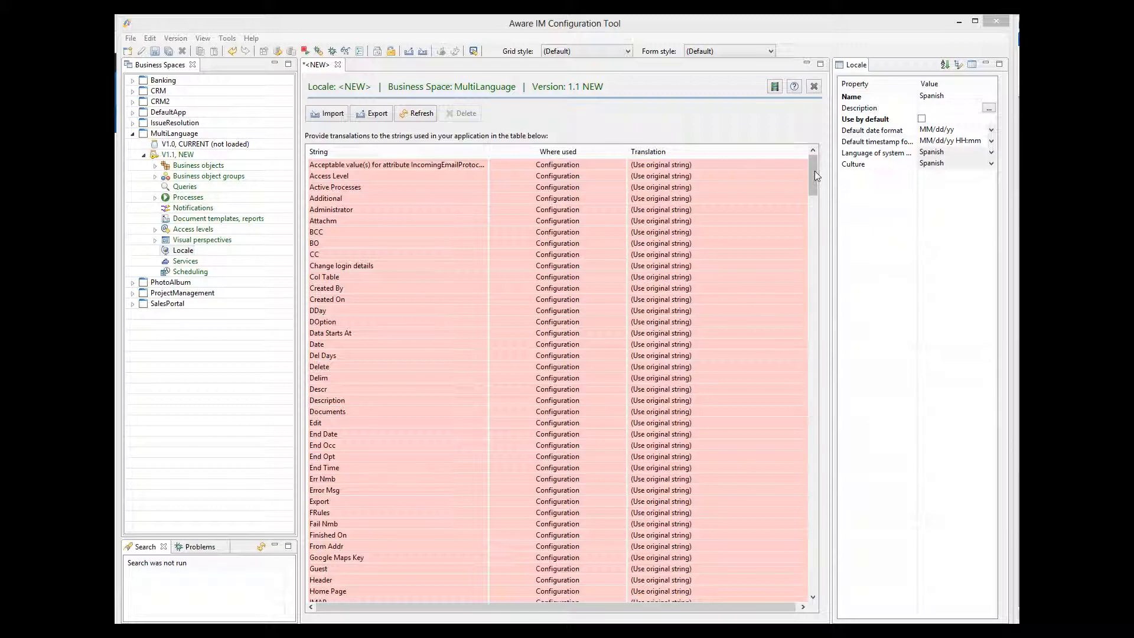
Enter 'Gracias!' as the Translation for the 'Thank you!' string.
{"action": "left_click_drag", "start_coordinate": [814, 172], "coordinate": [798, 250]}
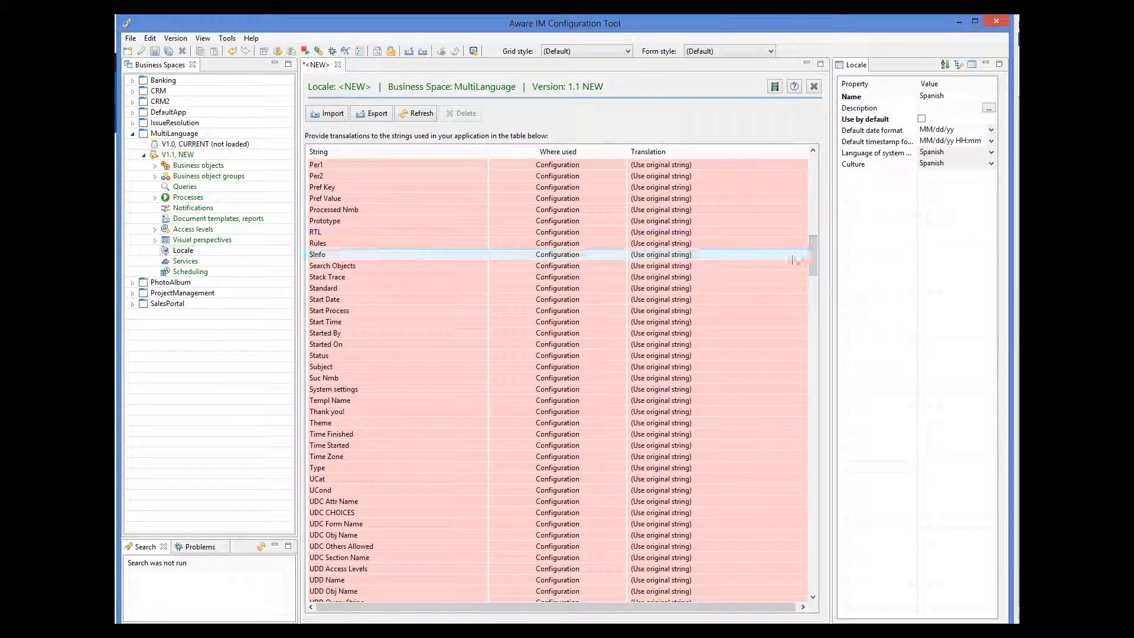
{"action": "left_click", "coordinate": [714, 412]}
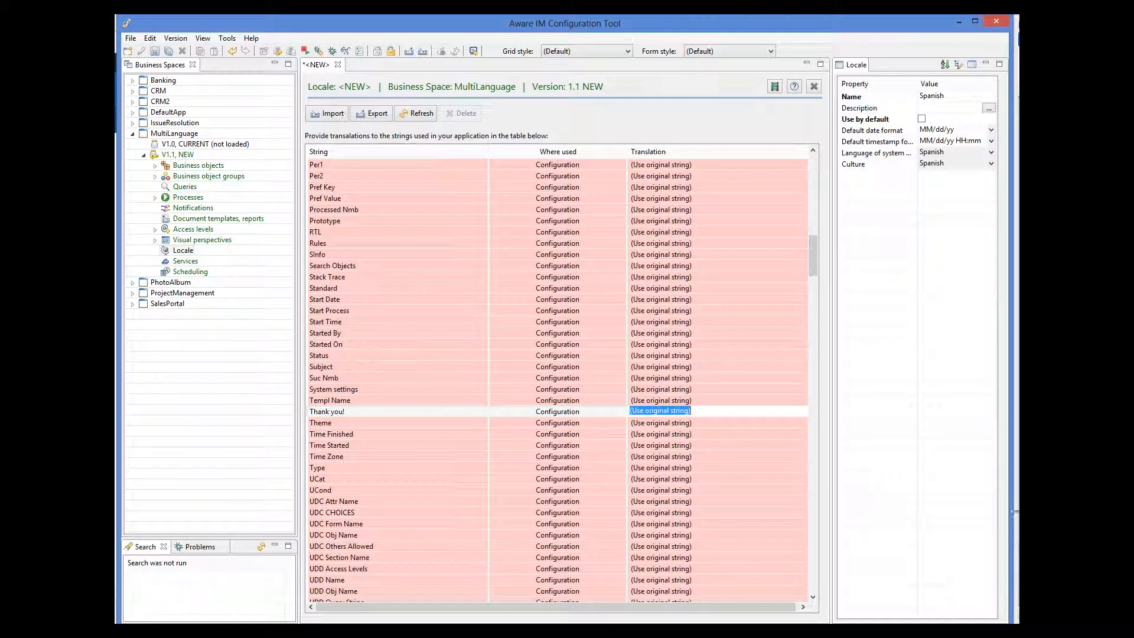
{"action": "type", "text": "Gracias!"}
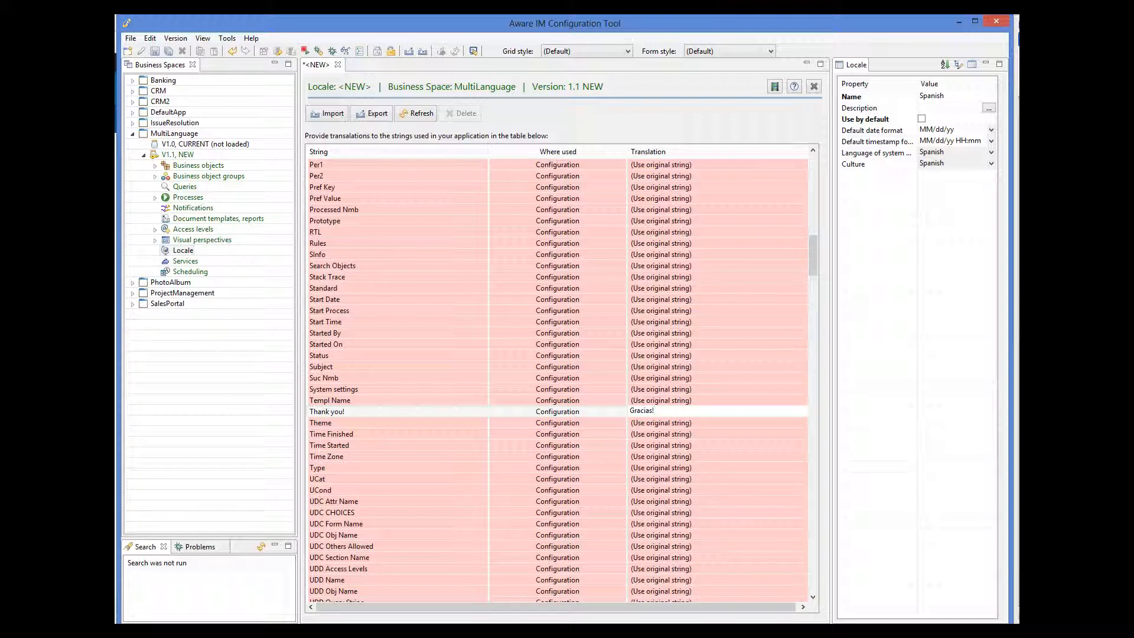
{"action": "key", "text": "Return"}
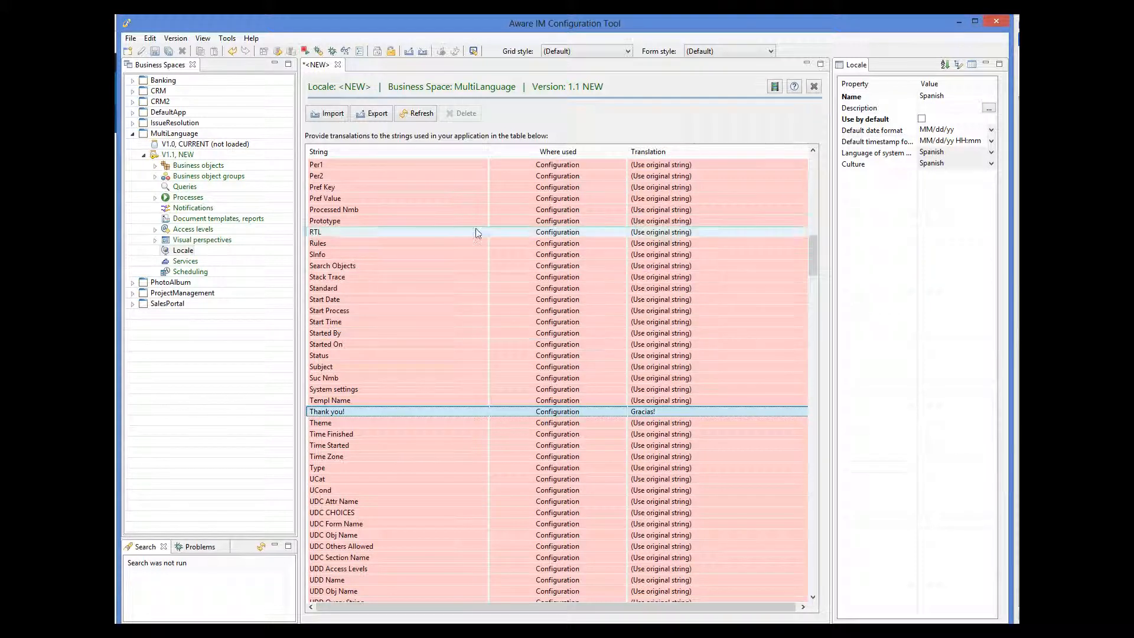
{"action": "left_click", "coordinate": [155, 166]}
Open RegularUser, inspect its Locale attribute, and revisit the Spanish locale's translations.
{"action": "double_click", "coordinate": [195, 189]}
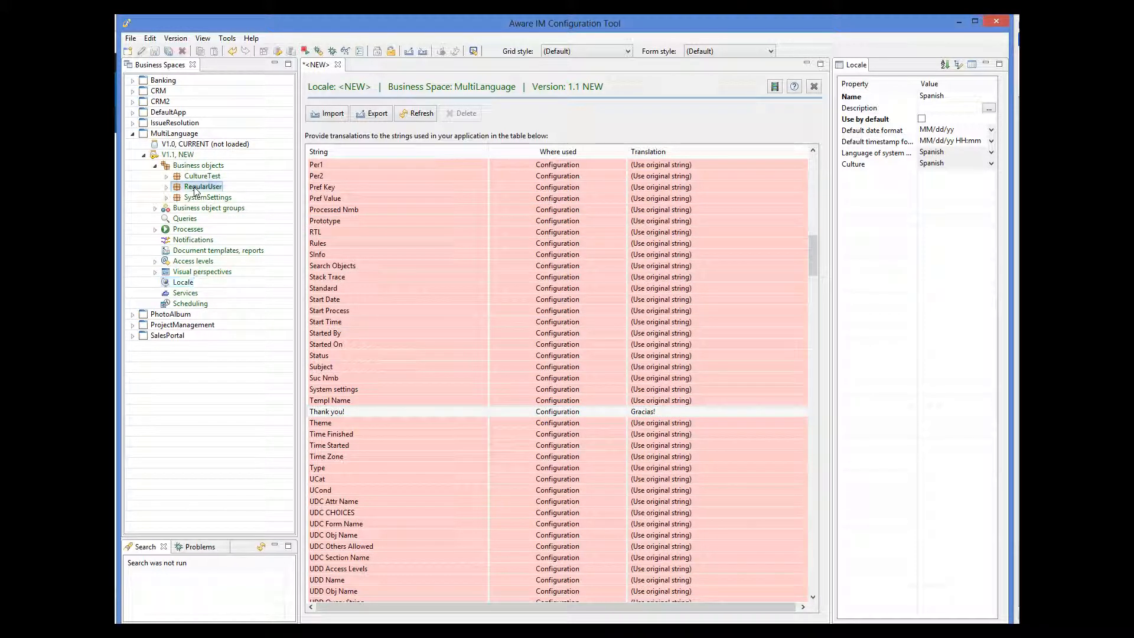
{"action": "left_click", "coordinate": [334, 159]}
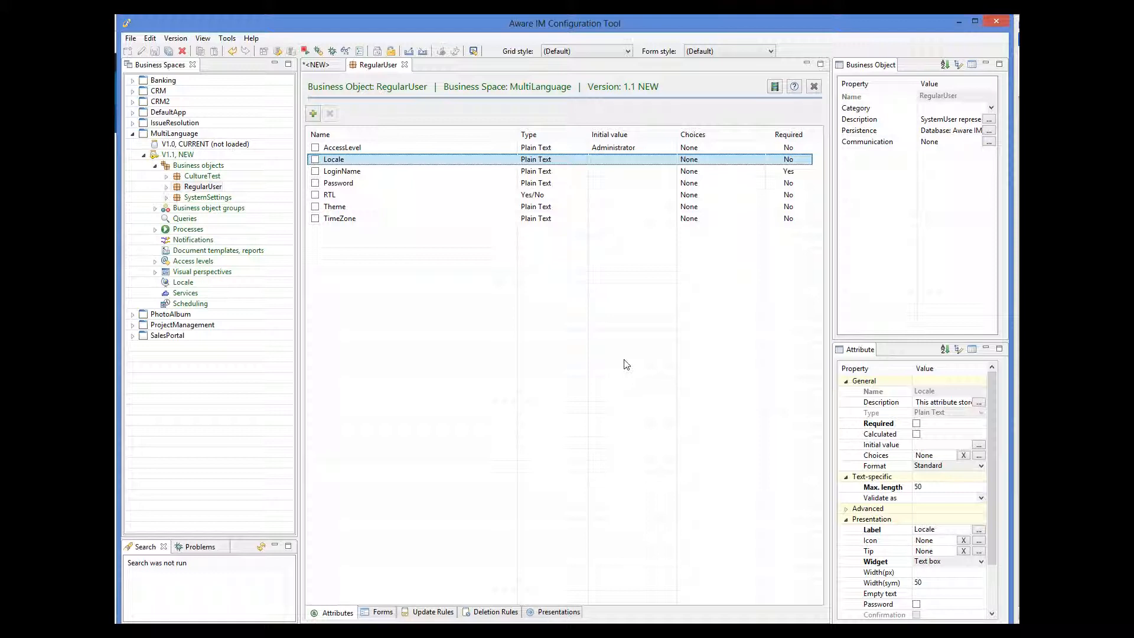
{"action": "left_click", "coordinate": [319, 65]}
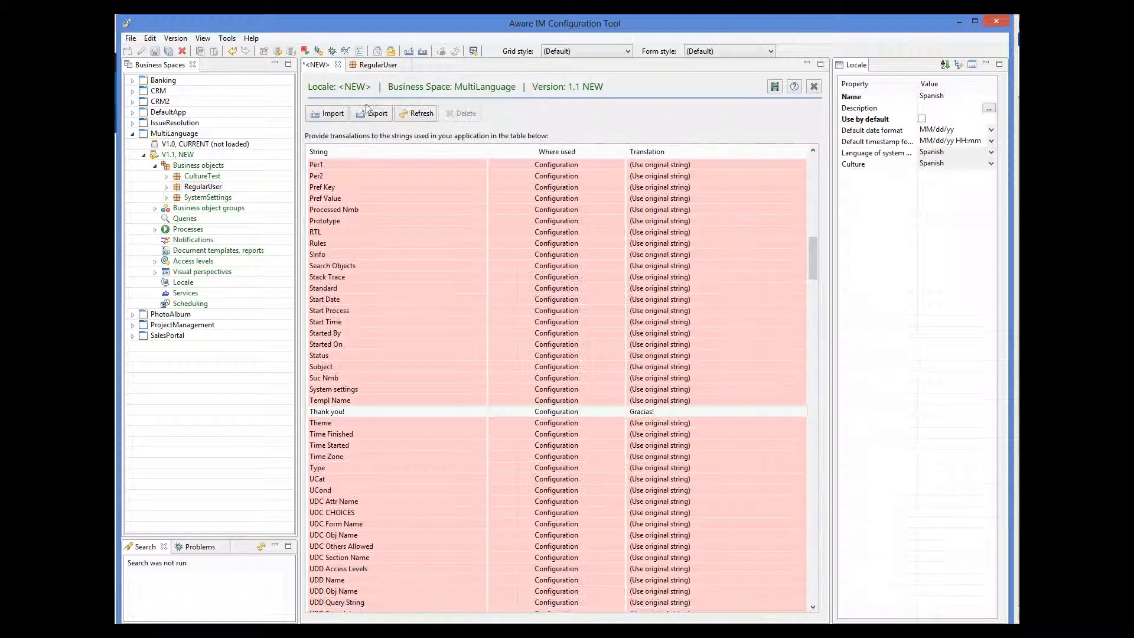
{"action": "left_click", "coordinate": [467, 182]}
Expand RegularUser's Main form on the Forms tab and start testing mode as admin.
{"action": "left_click", "coordinate": [373, 70]}
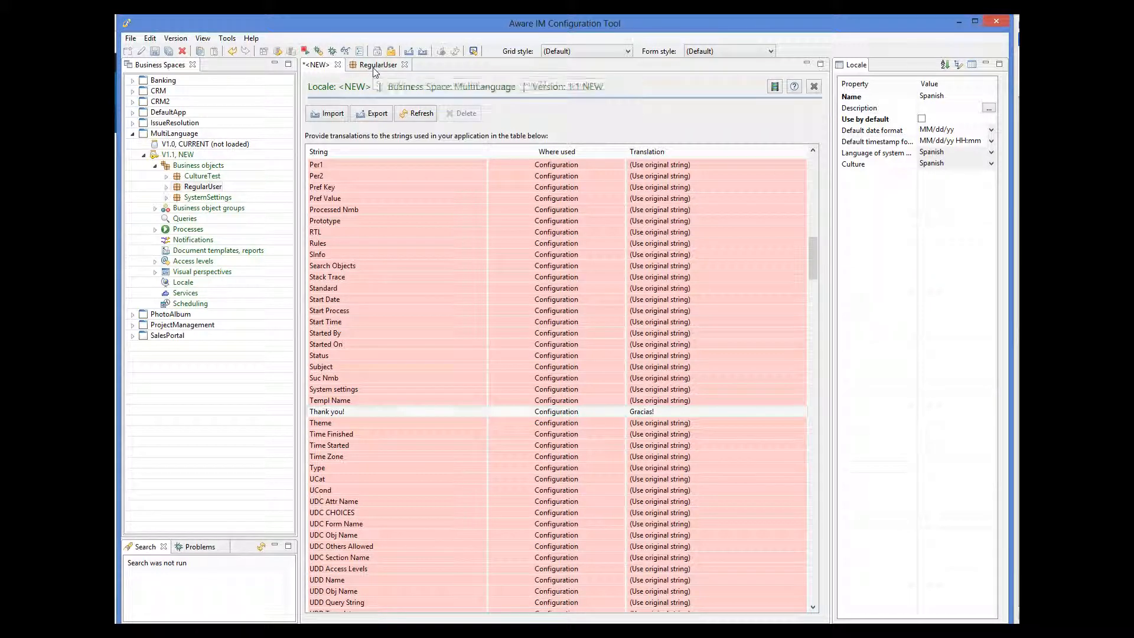
{"action": "left_click", "coordinate": [394, 613]}
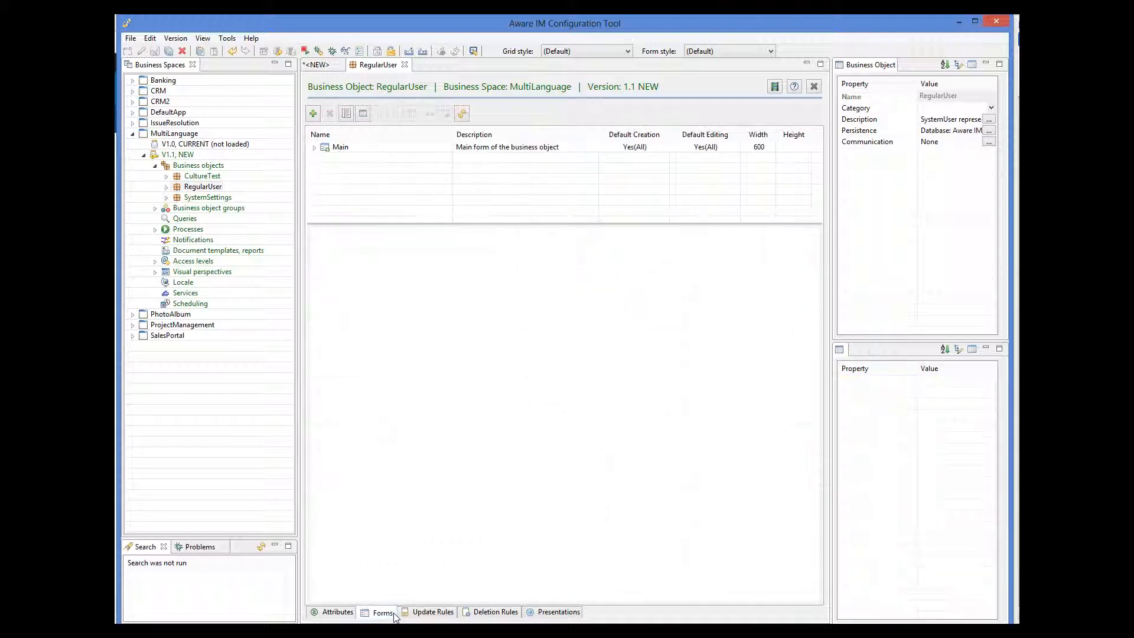
{"action": "left_click", "coordinate": [317, 148]}
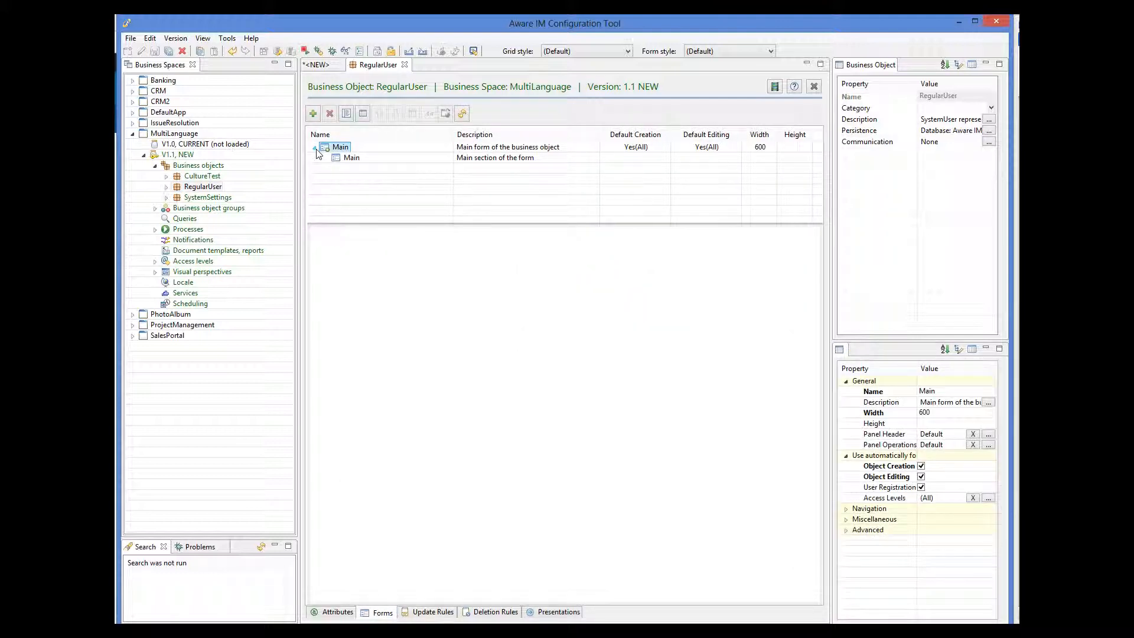
{"action": "left_click", "coordinate": [359, 366]}
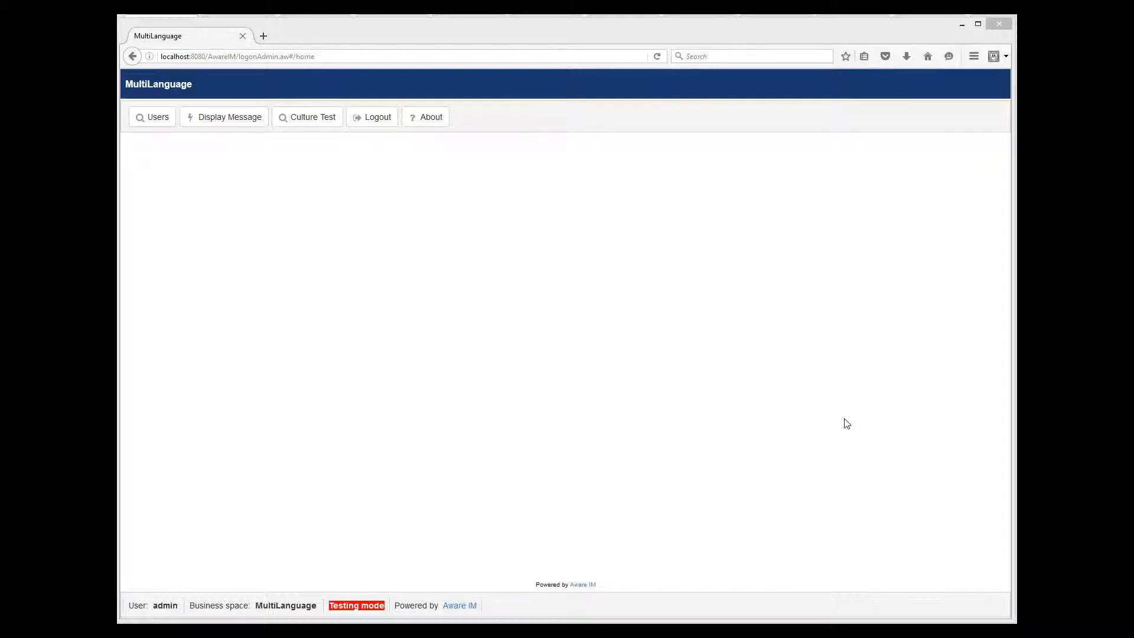
Create a new user with Locale Spanish, entering a login name and a confirmed password.
{"action": "left_click", "coordinate": [146, 125]}
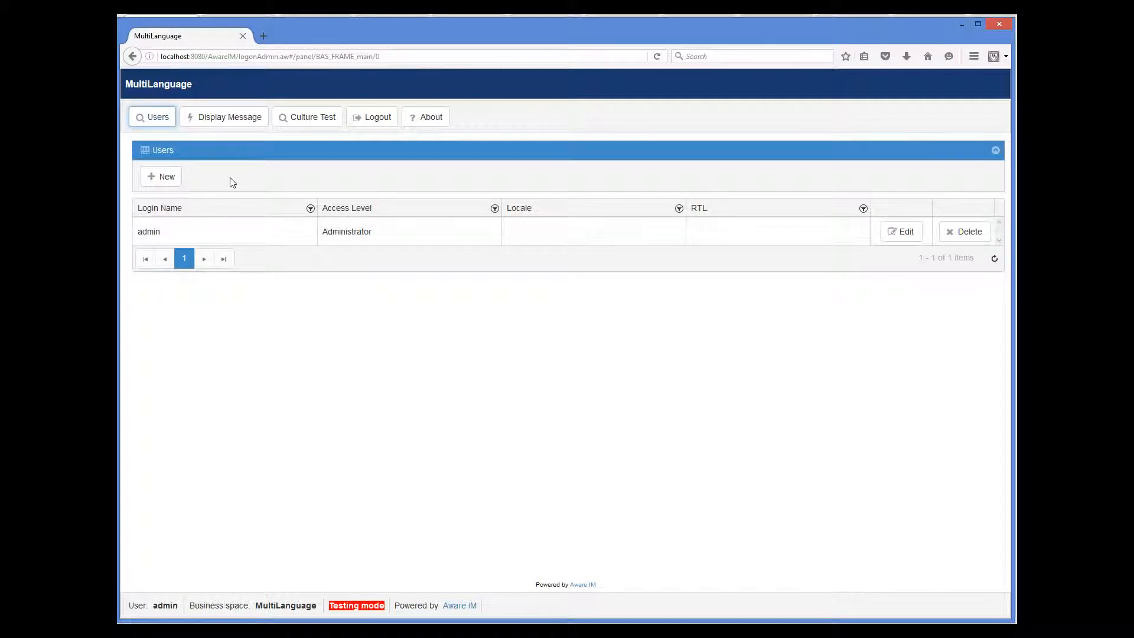
{"action": "left_click", "coordinate": [174, 180]}
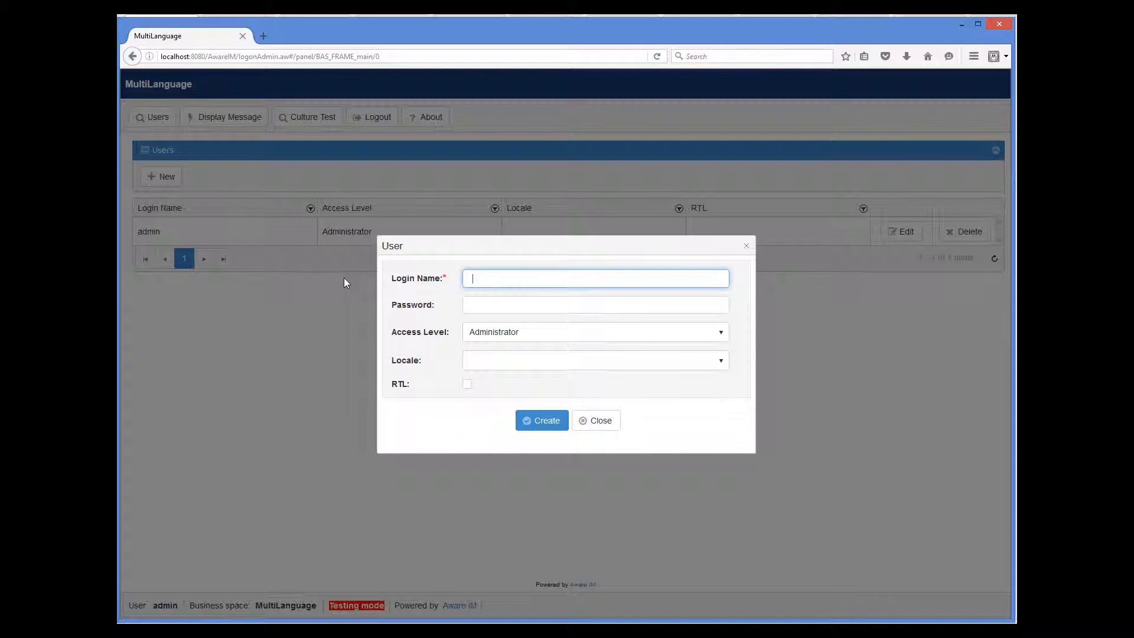
{"action": "left_click", "coordinate": [617, 370]}
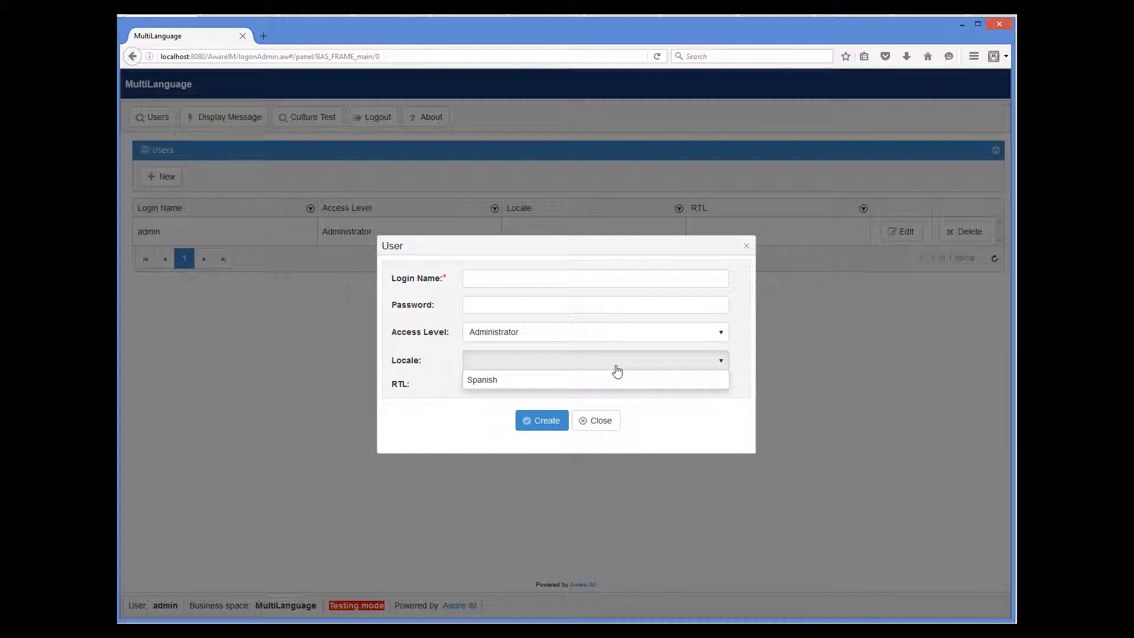
{"action": "left_click", "coordinate": [686, 384]}
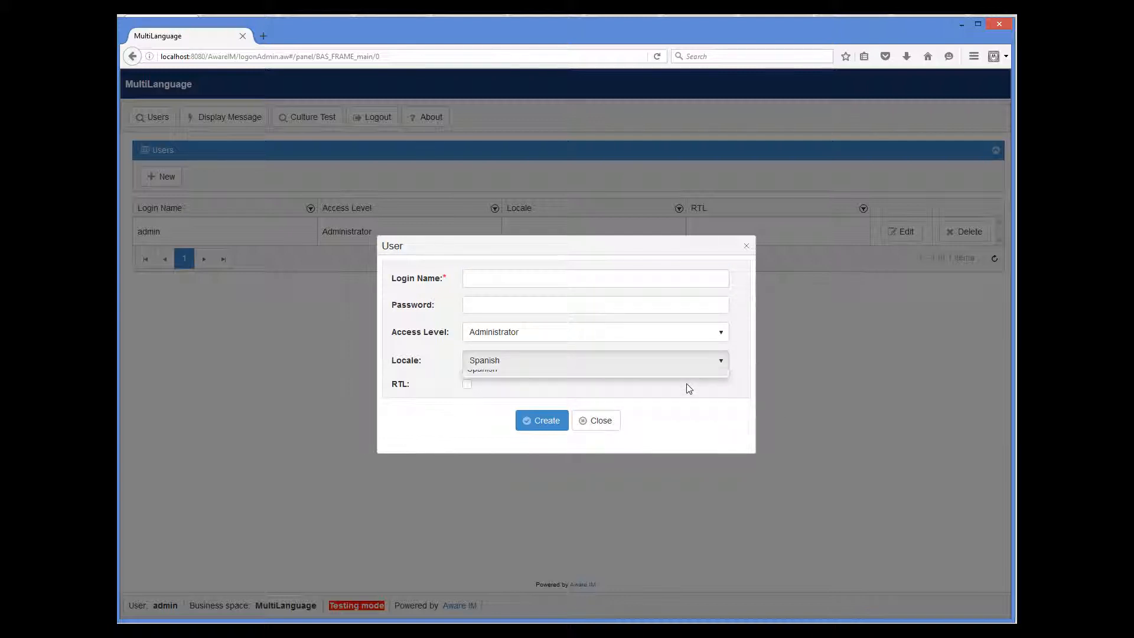
{"action": "left_click", "coordinate": [500, 275]}
{"action": "type", "text": "marcos"}
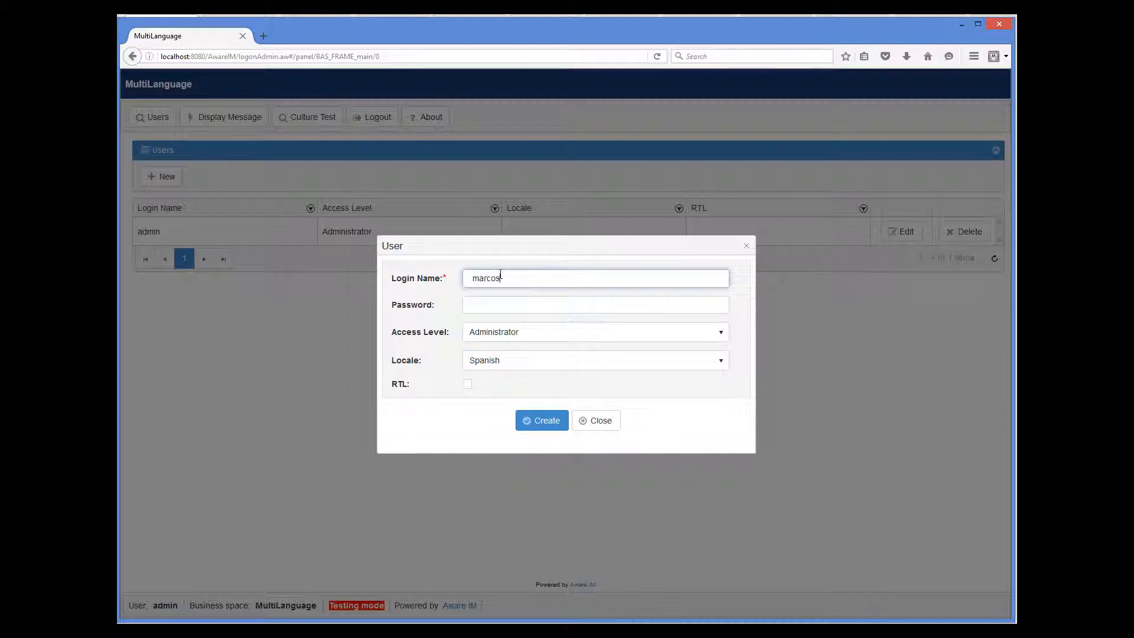
{"action": "key", "text": "Tab"}
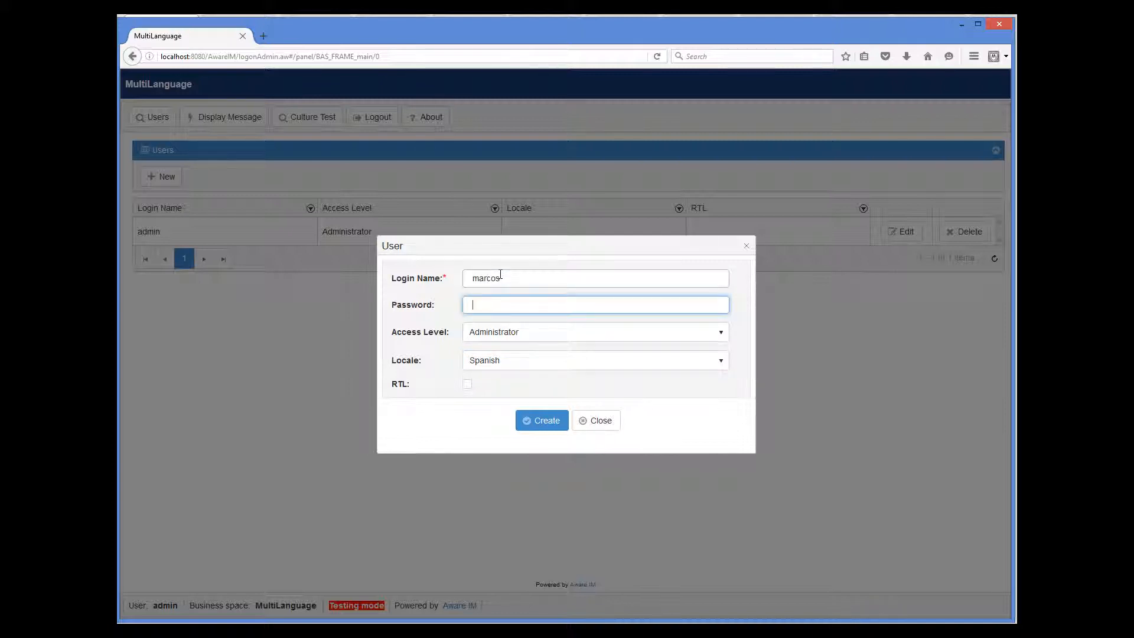
{"action": "type", "text": "●●●●●●"}
{"action": "left_click", "coordinate": [539, 422]}
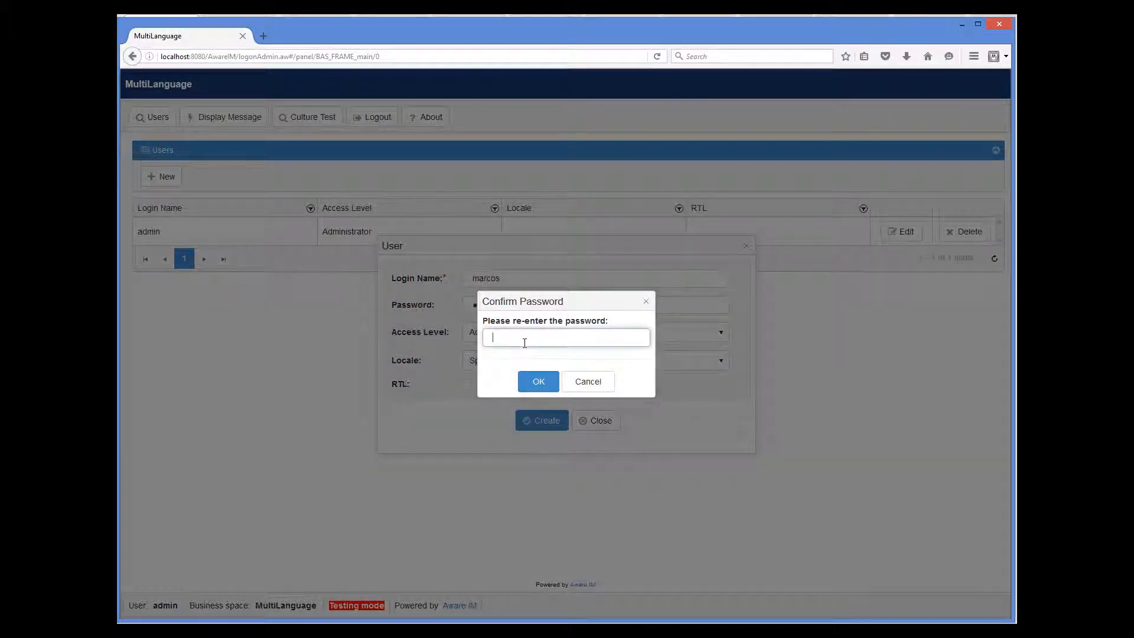
{"action": "type", "text": "●●●●●●"}
{"action": "left_click", "coordinate": [537, 381]}
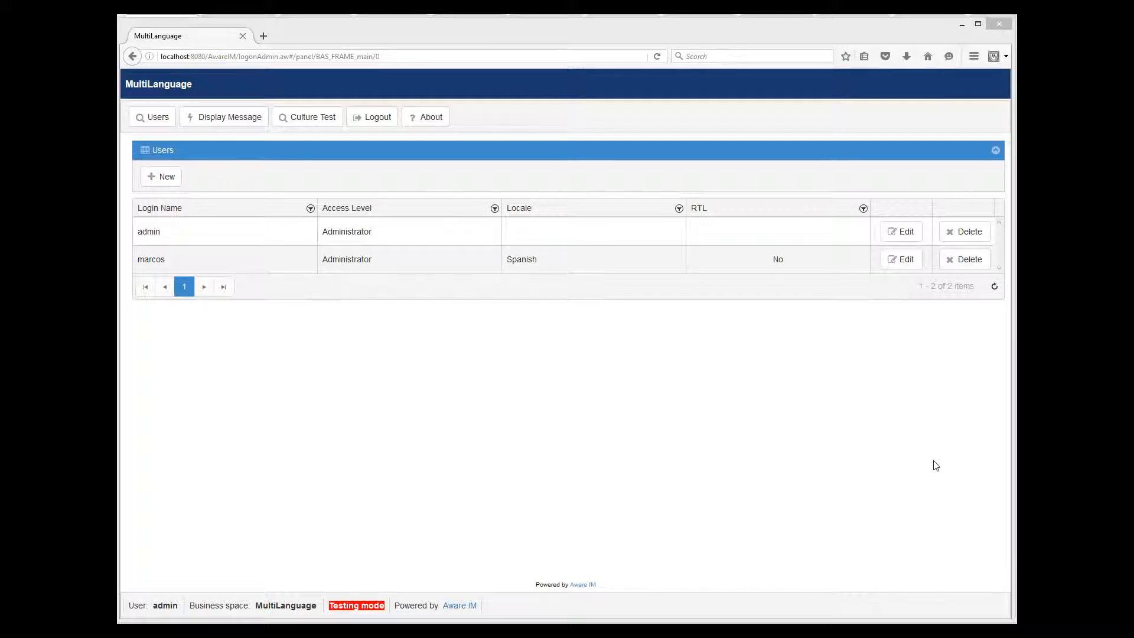
Log out and sign in to MultiLanguage as the new Spanish-locale user in testing mode.
{"action": "left_click", "coordinate": [369, 117]}
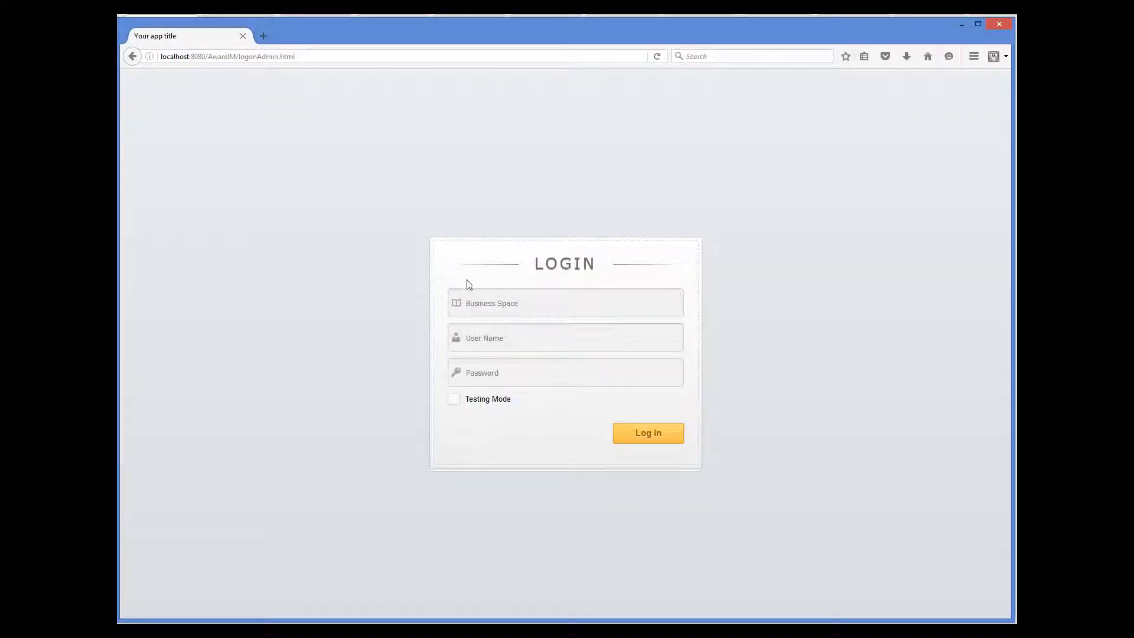
{"action": "left_click", "coordinate": [471, 303]}
{"action": "type", "text": "Mu"}
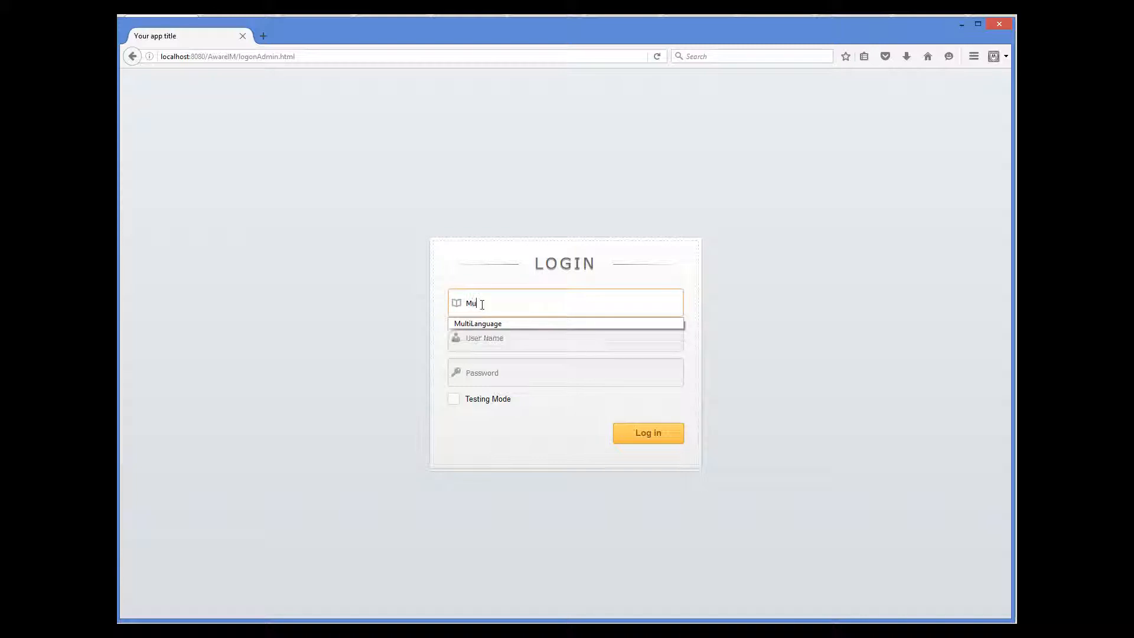
{"action": "left_click", "coordinate": [478, 323]}
{"action": "left_click", "coordinate": [477, 331]}
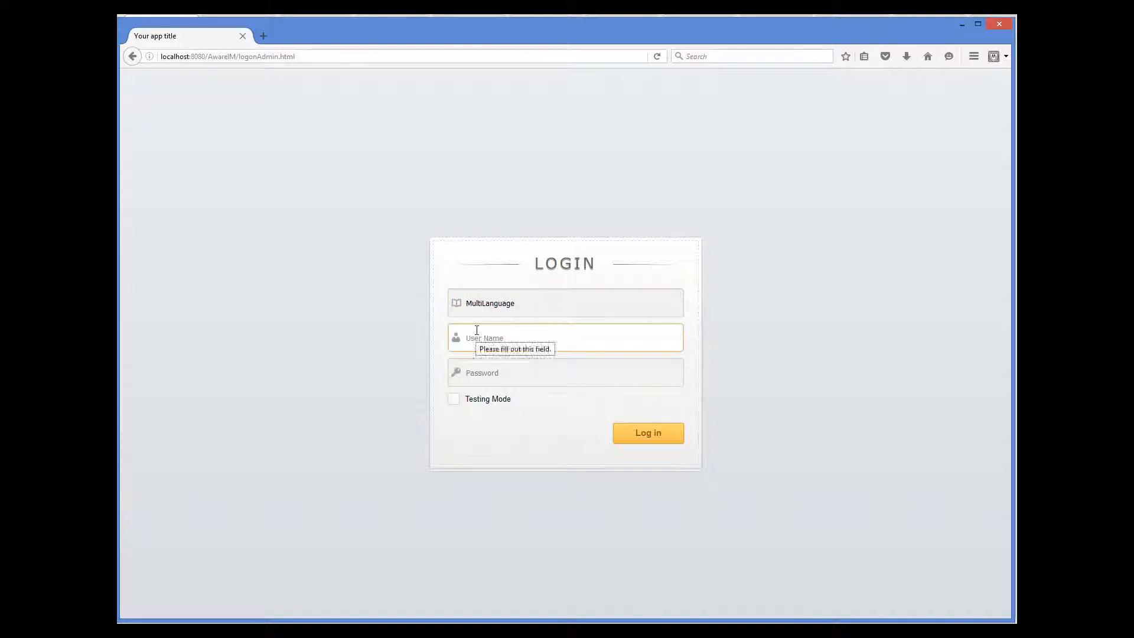
{"action": "type", "text": "marcos"}
{"action": "key", "text": "Tab"}
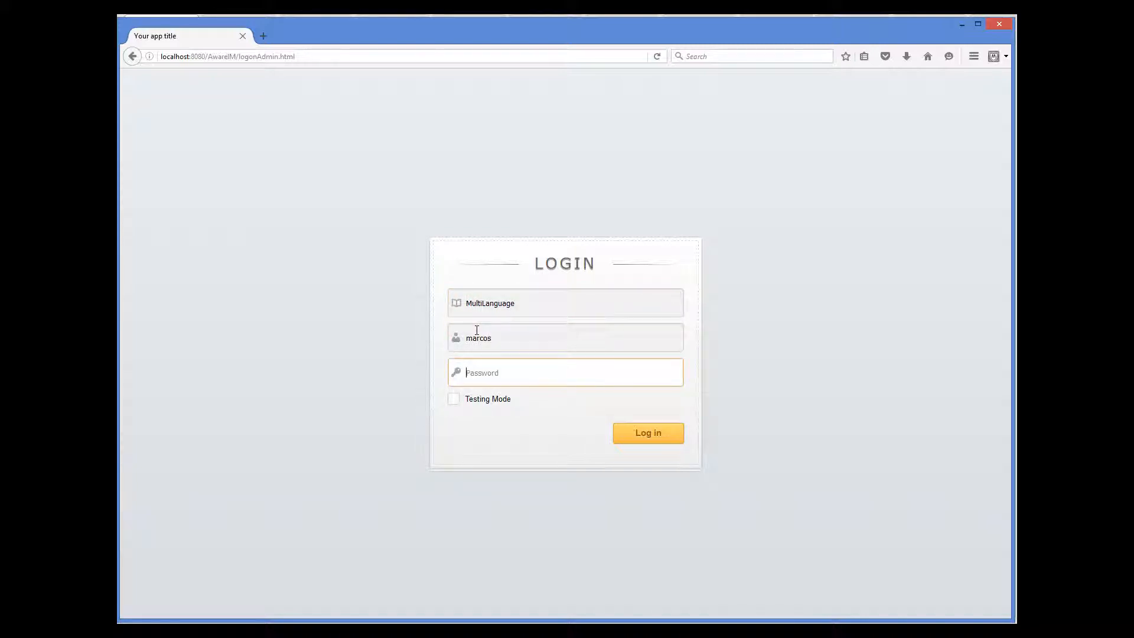
{"action": "type", "text": "••••••"}
{"action": "left_click", "coordinate": [453, 399]}
{"action": "left_click", "coordinate": [638, 434]}
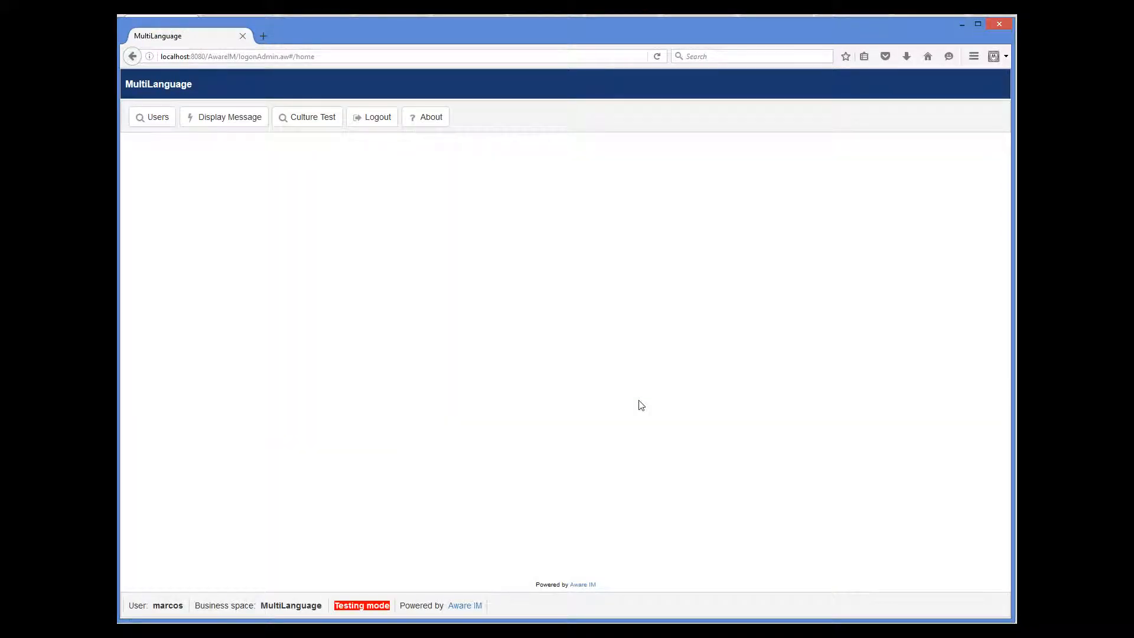
Run Display Message, dismiss the 'Gracias' message, and open Culture Test.
{"action": "left_click", "coordinate": [240, 118]}
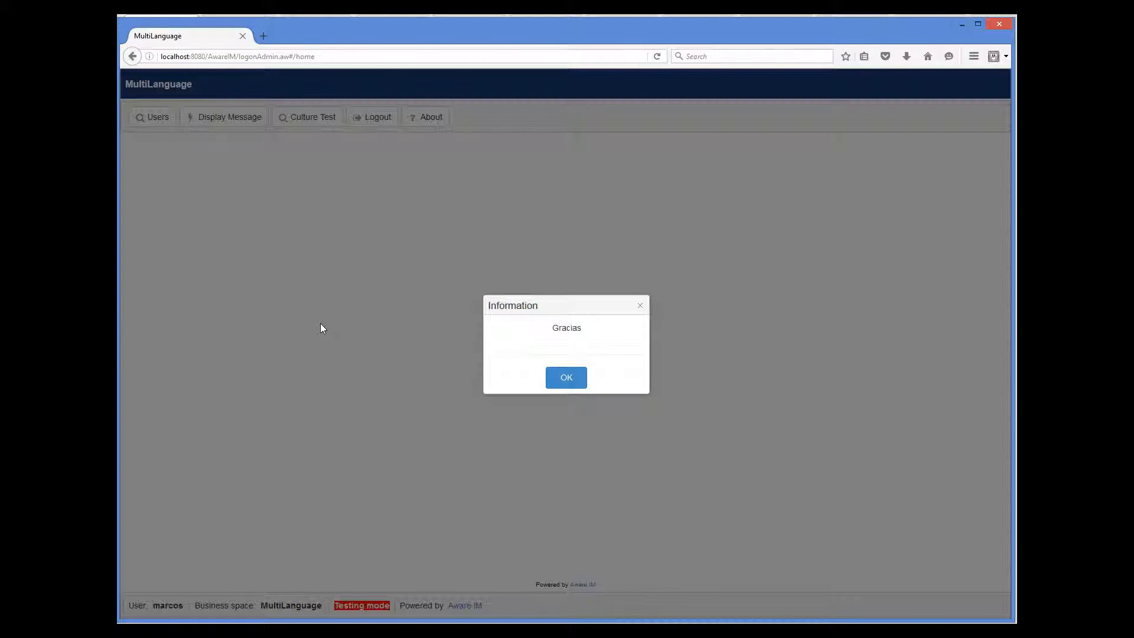
{"action": "left_click", "coordinate": [579, 384]}
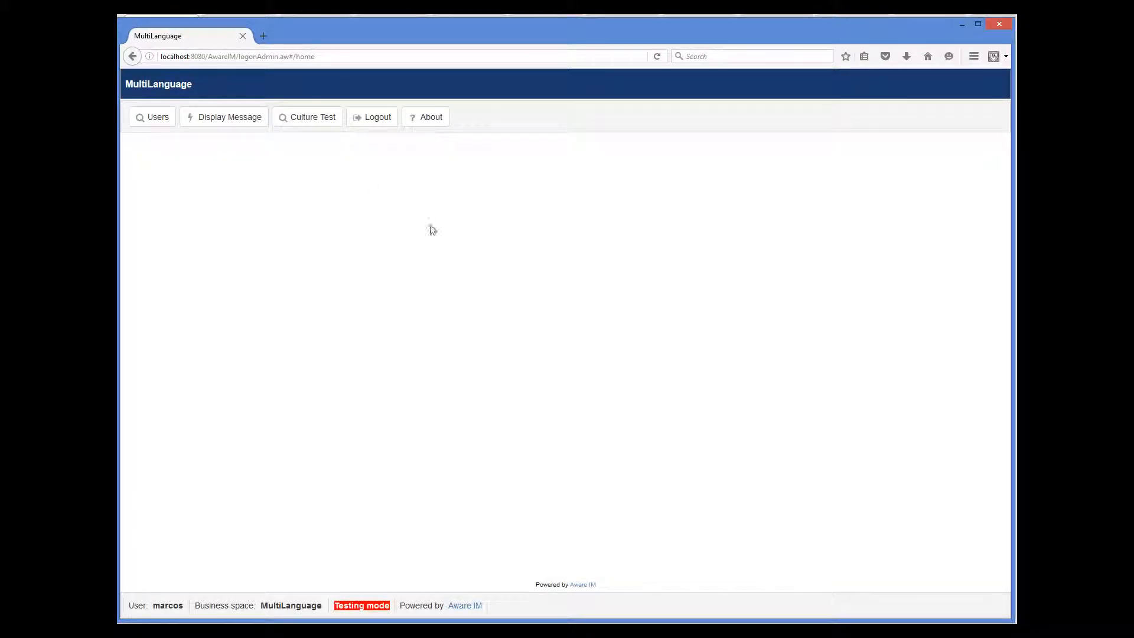
{"action": "left_click", "coordinate": [327, 119]}
Create a Culture Test record with Nmb 467,32 and Date 3 June 2016, then log out.
{"action": "left_click", "coordinate": [177, 179]}
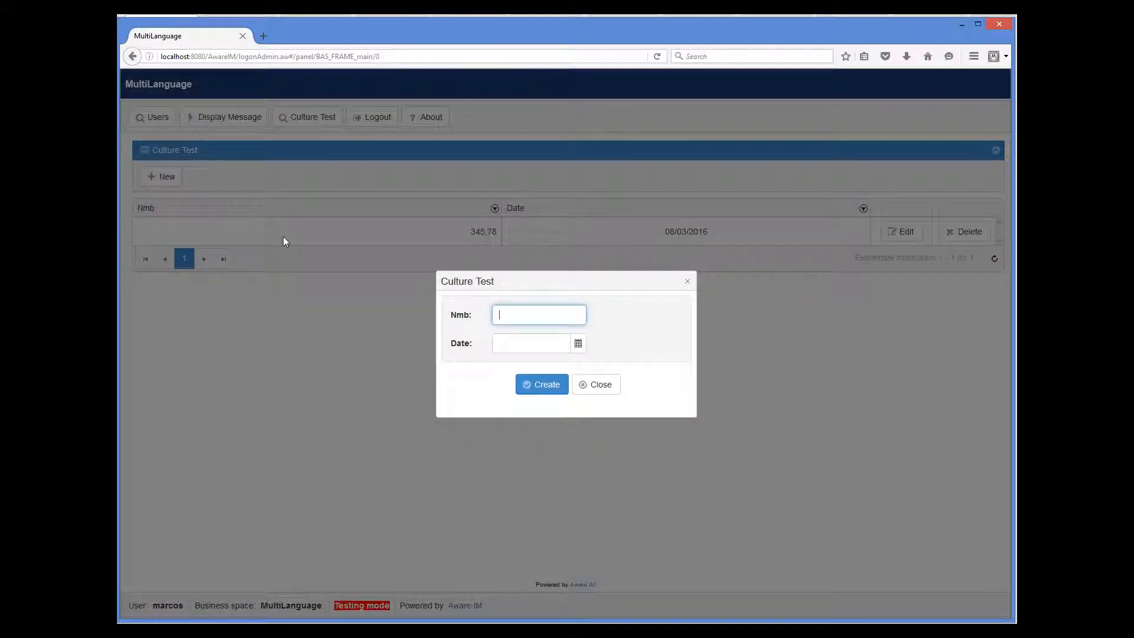
{"action": "type", "text": "467,32"}
{"action": "left_click", "coordinate": [578, 344]}
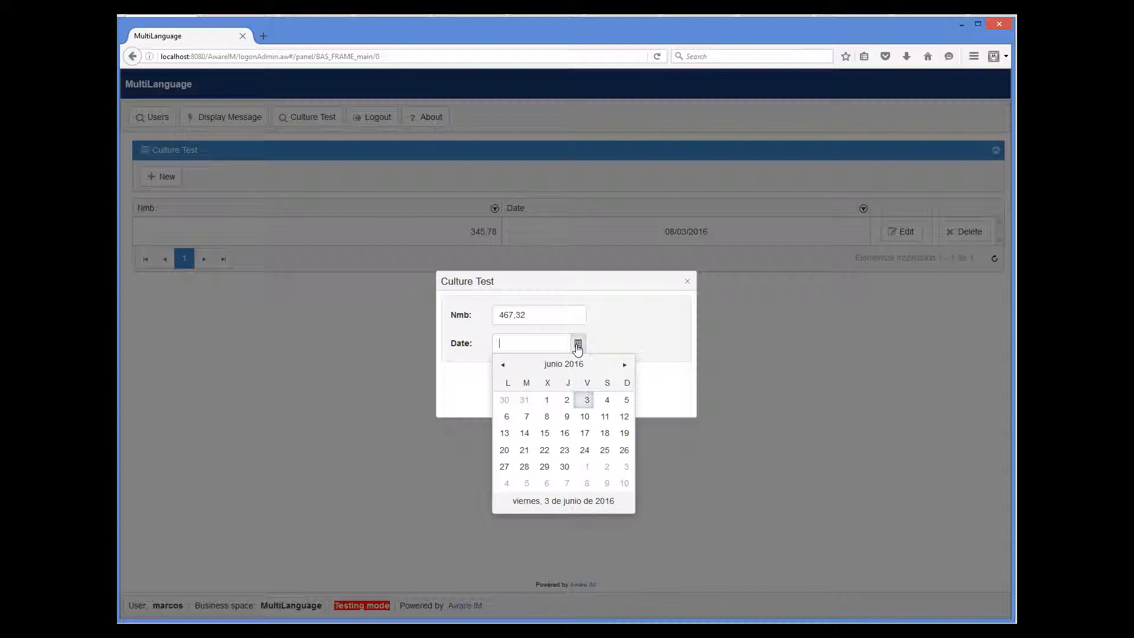
{"action": "left_click", "coordinate": [585, 400]}
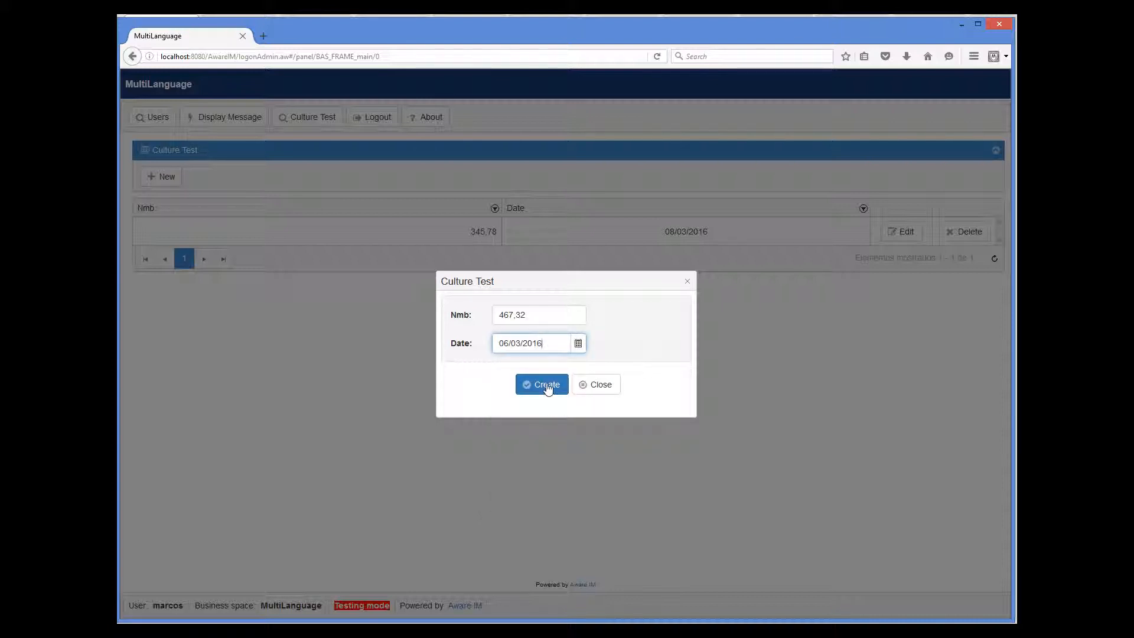
{"action": "left_click", "coordinate": [546, 385]}
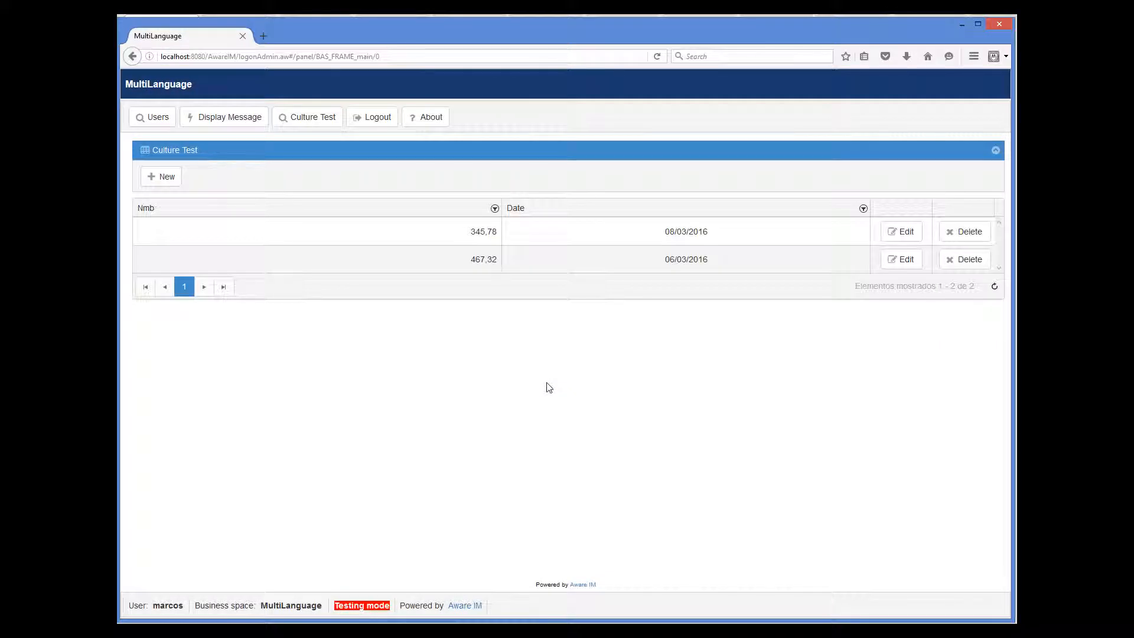
{"action": "left_click", "coordinate": [381, 118]}
Log in to MultiLanguage as admin in testing mode and confirm Display Message shows 'Thank you!'.
{"action": "left_click", "coordinate": [496, 297]}
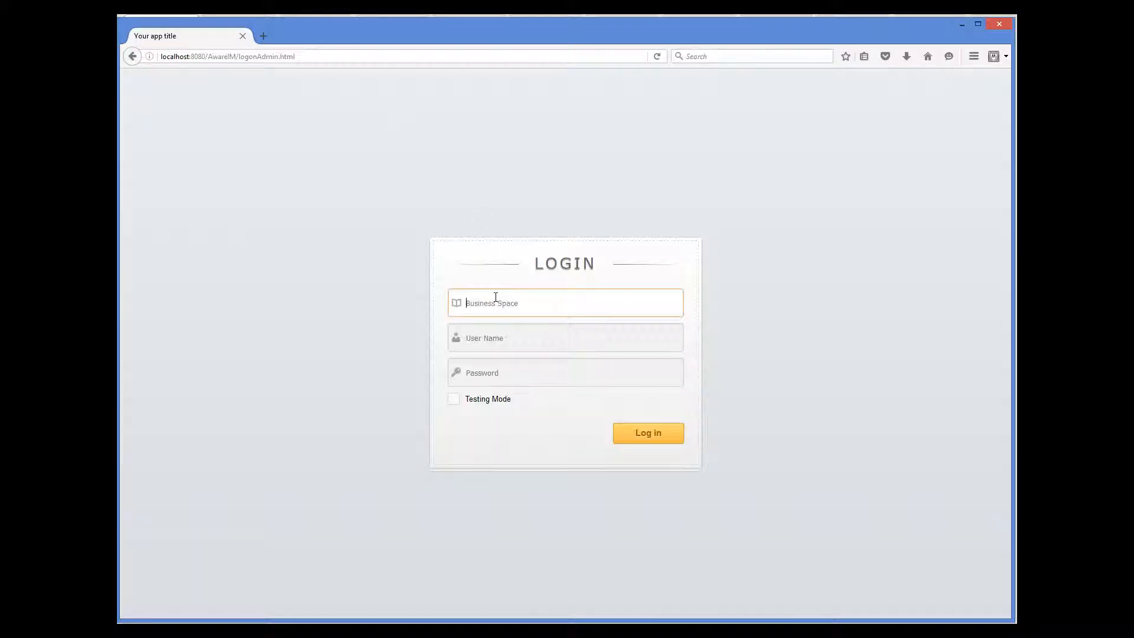
{"action": "type", "text": "Mu"}
{"action": "left_click", "coordinate": [505, 325]}
{"action": "type", "text": "a"}
{"action": "left_click", "coordinate": [499, 357]}
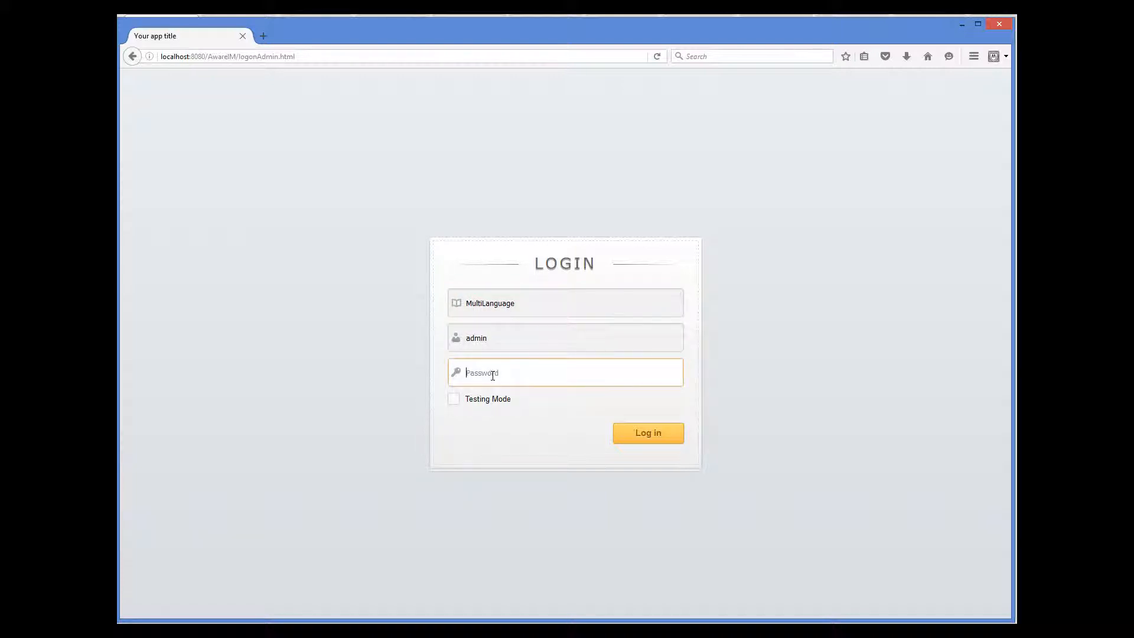
{"action": "type", "text": "password"}
{"action": "left_click", "coordinate": [452, 400]}
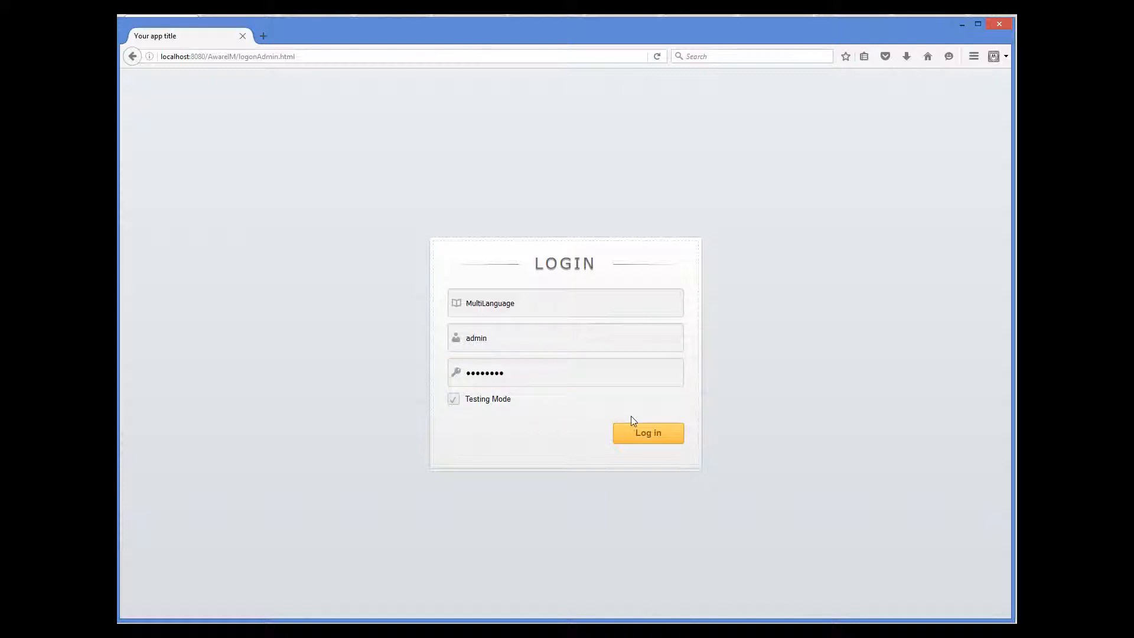
{"action": "left_click", "coordinate": [661, 440]}
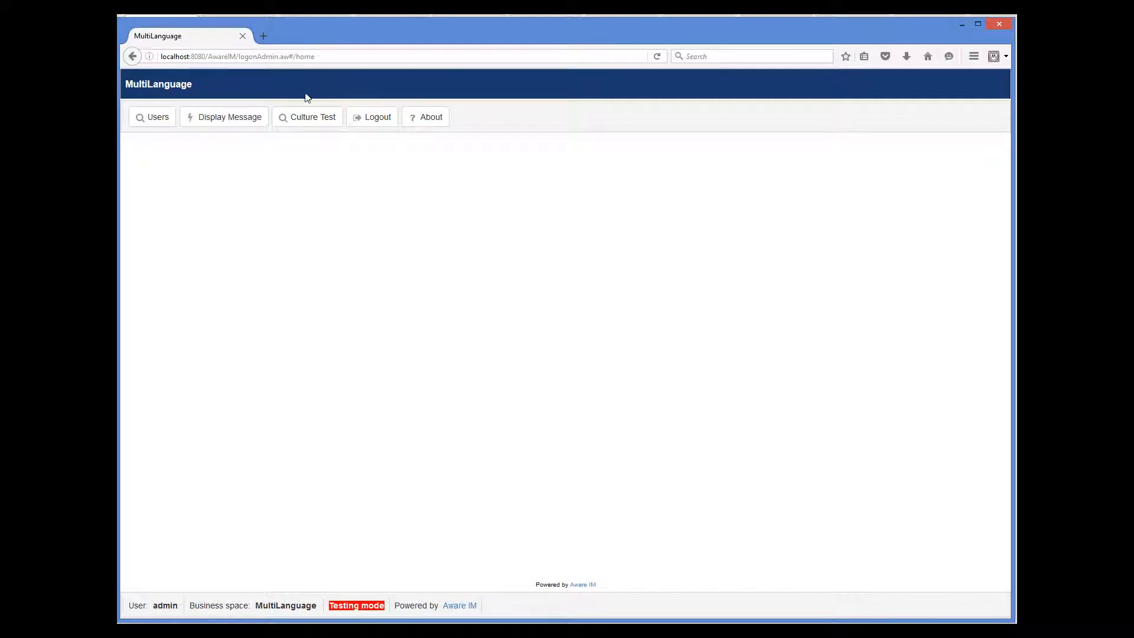
{"action": "left_click", "coordinate": [241, 118]}
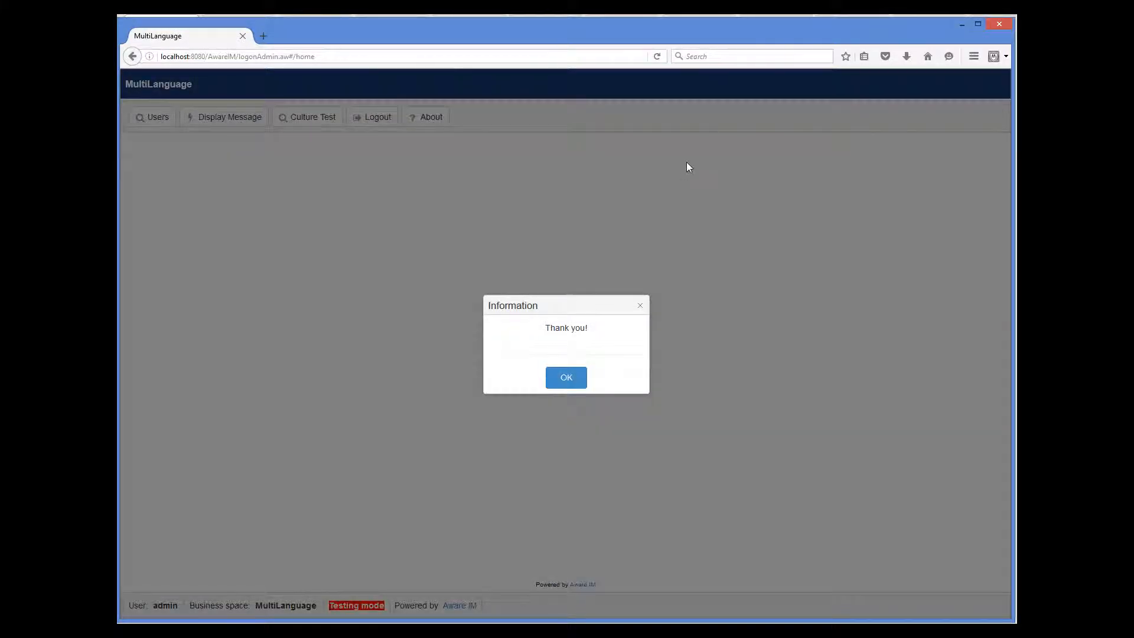
{"action": "left_click", "coordinate": [571, 376]}
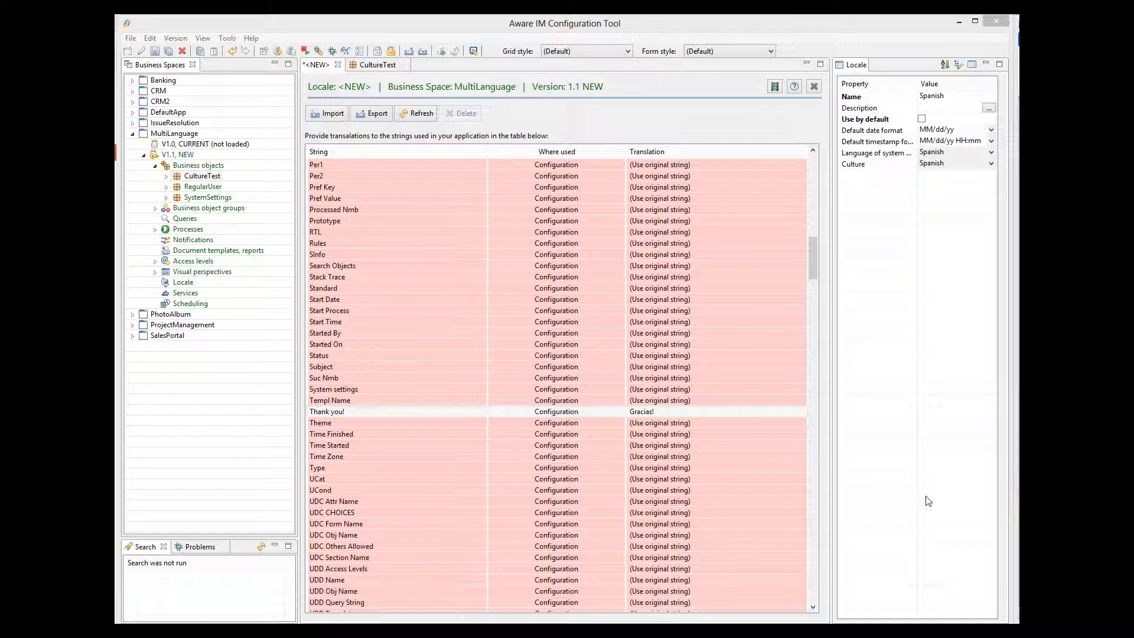
Cancel an export and an import of the Spanish locale's translations, keep current changes, and open CultureTest.
{"action": "left_click", "coordinate": [373, 118]}
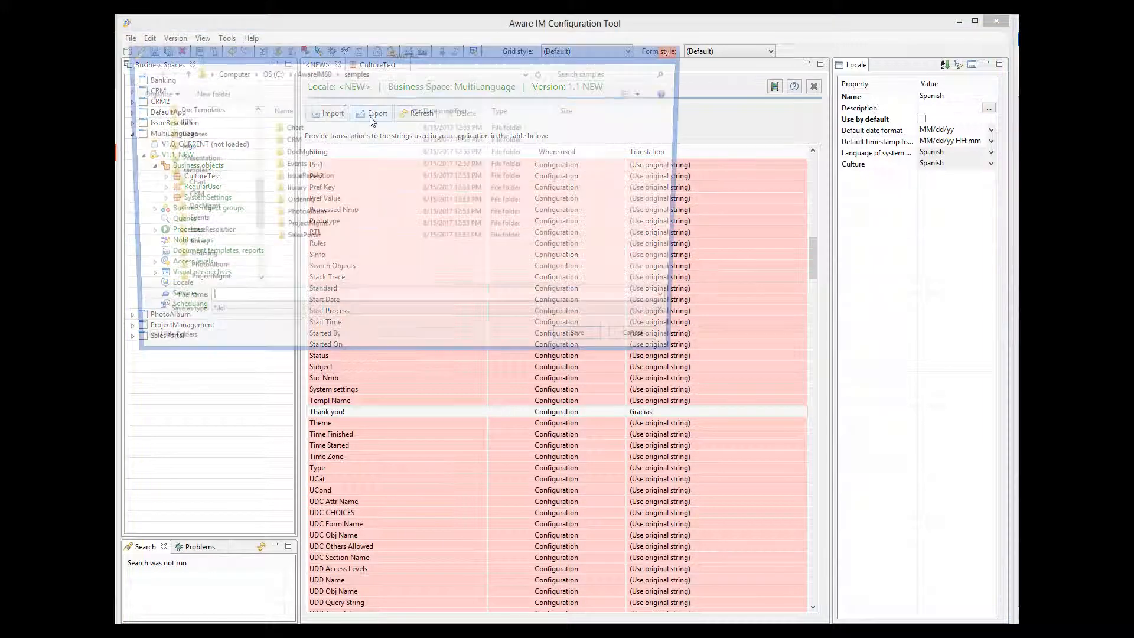
{"action": "left_click", "coordinate": [645, 339]}
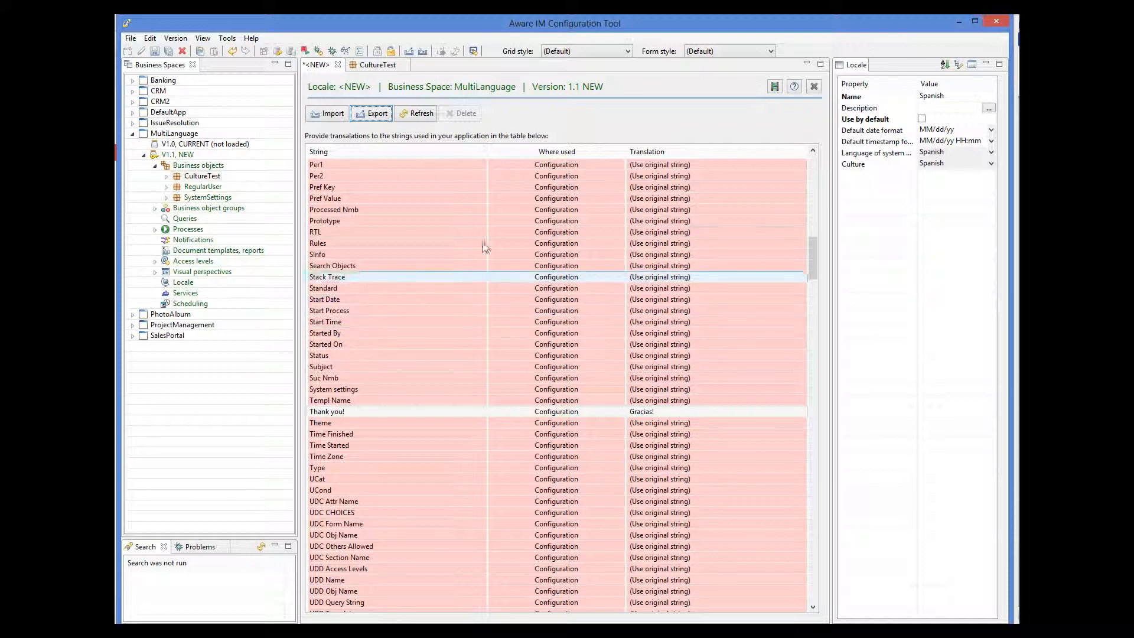
{"action": "left_click", "coordinate": [329, 118]}
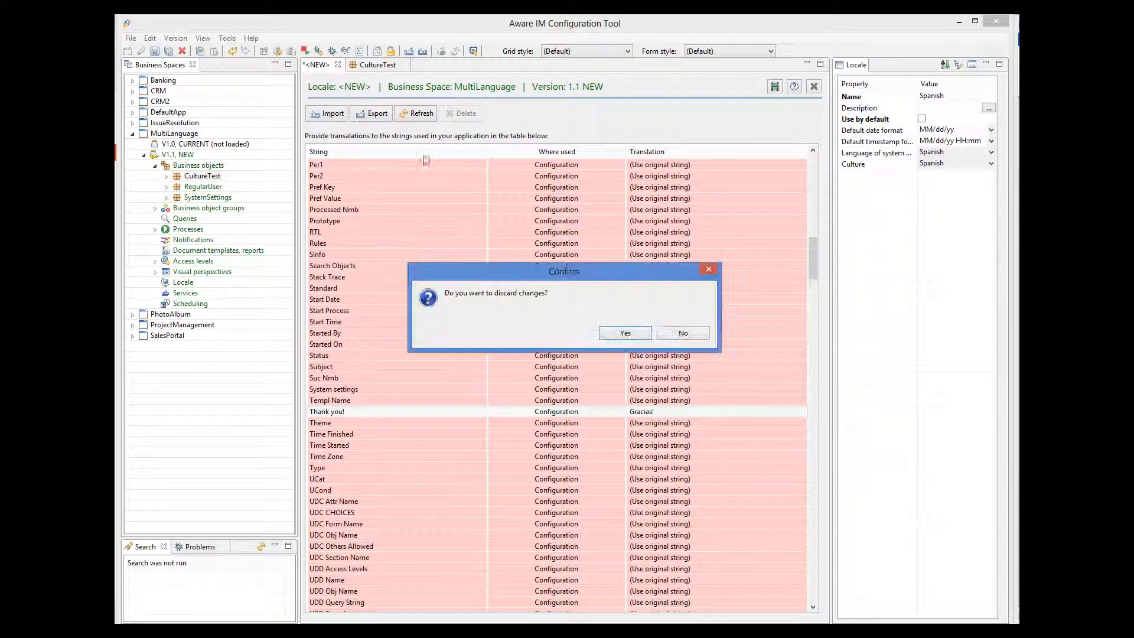
{"action": "left_click", "coordinate": [684, 329]}
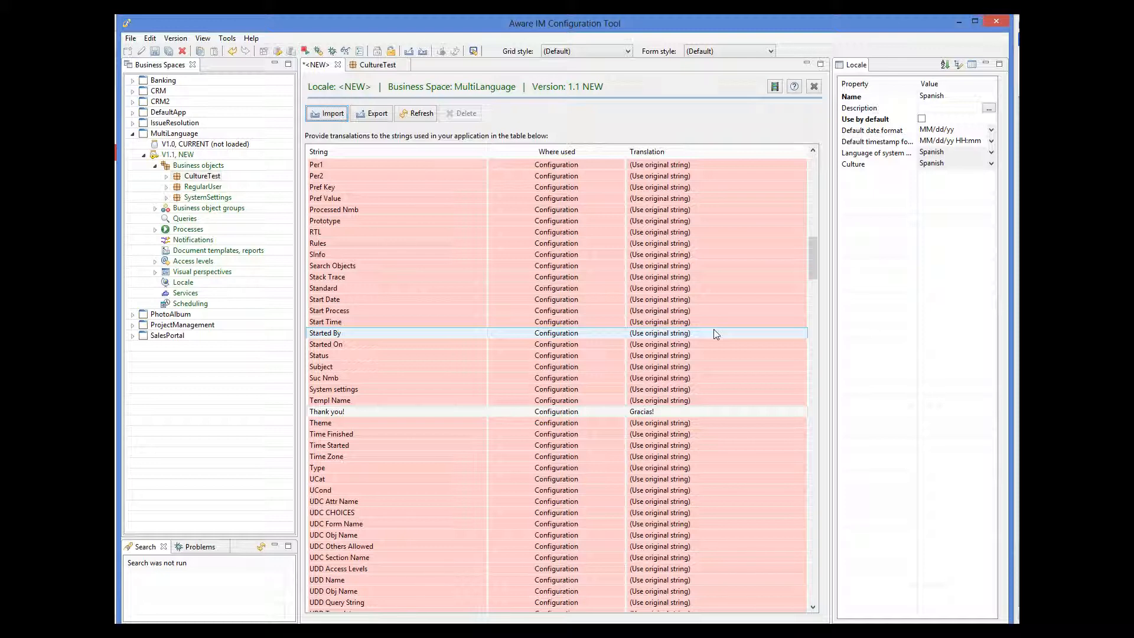
{"action": "left_click", "coordinate": [378, 67]}
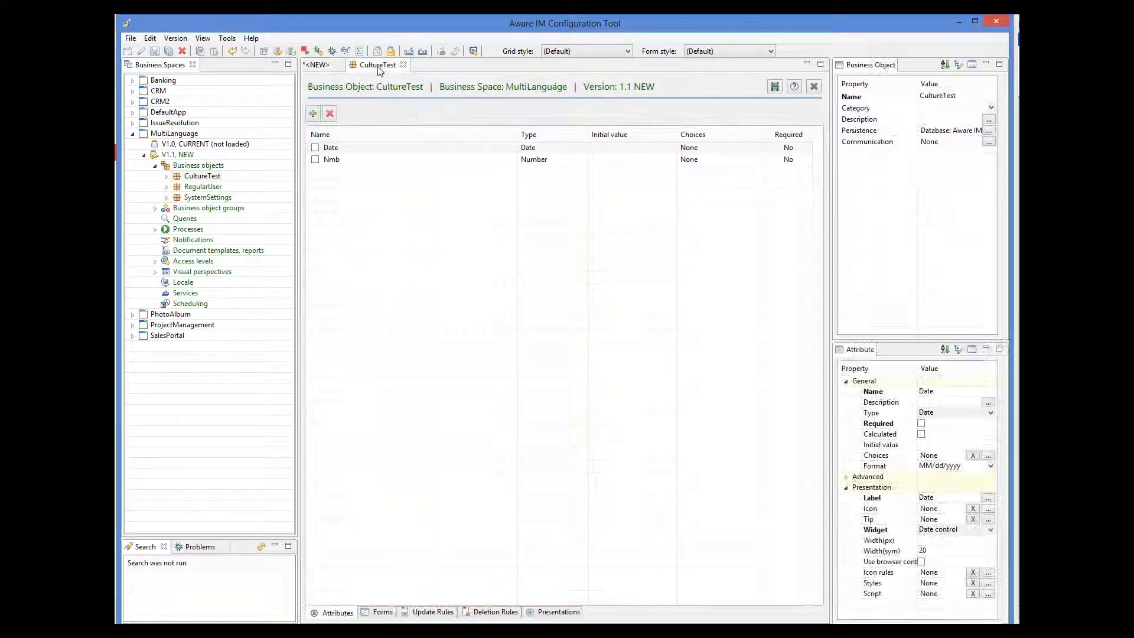
Set CultureTest's Date attribute format to (Take from locale).
{"action": "left_click", "coordinate": [335, 148]}
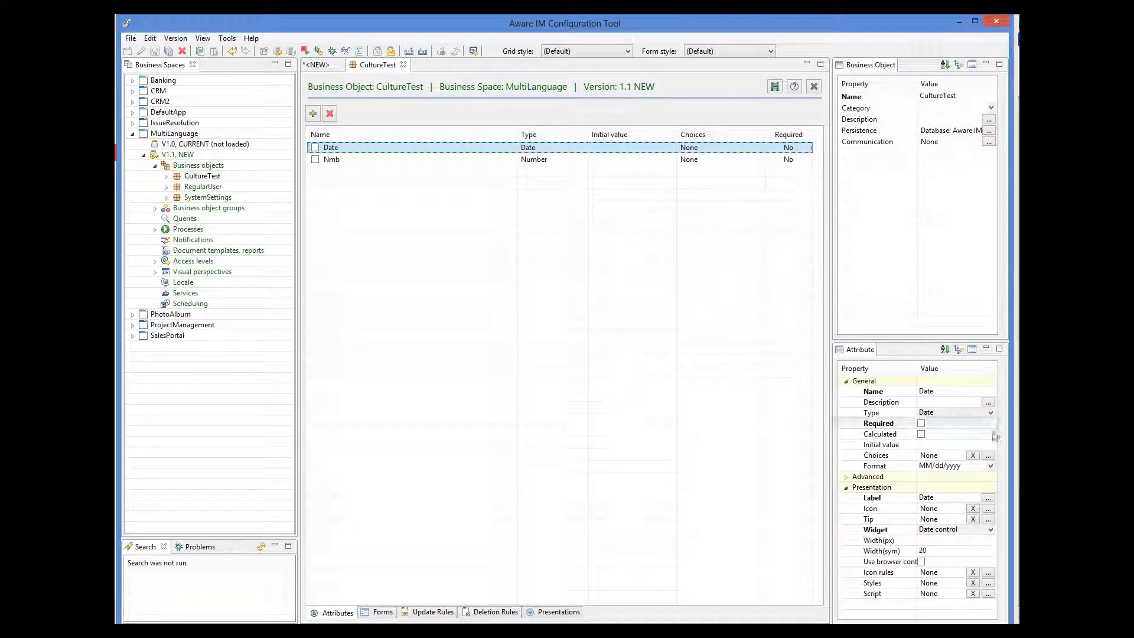
{"action": "left_click", "coordinate": [992, 466]}
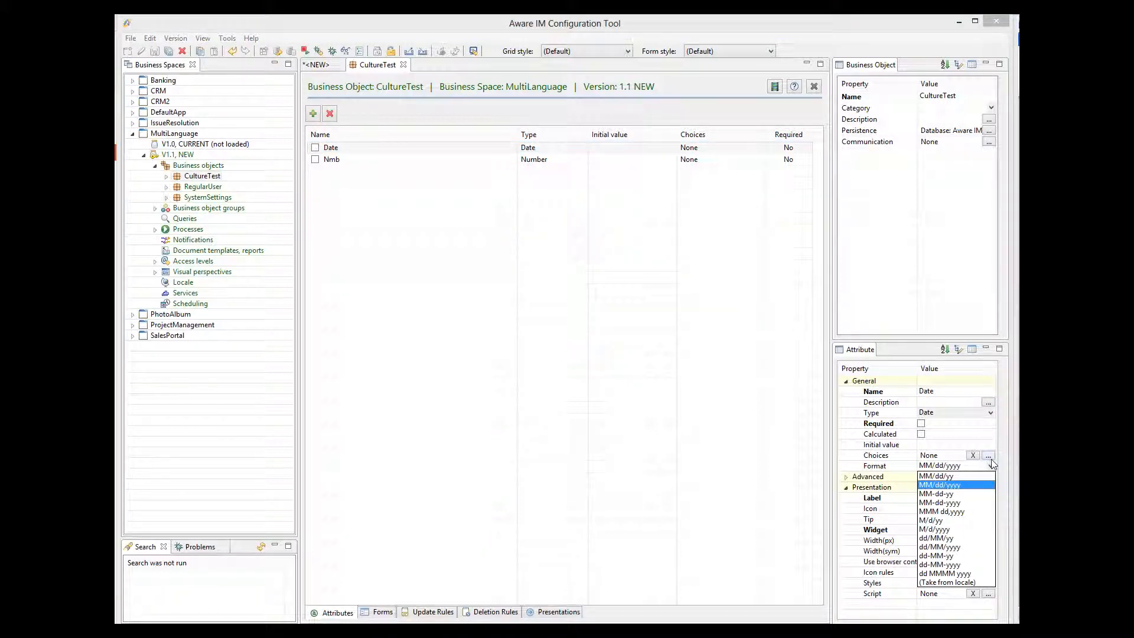
{"action": "left_click", "coordinate": [951, 583]}
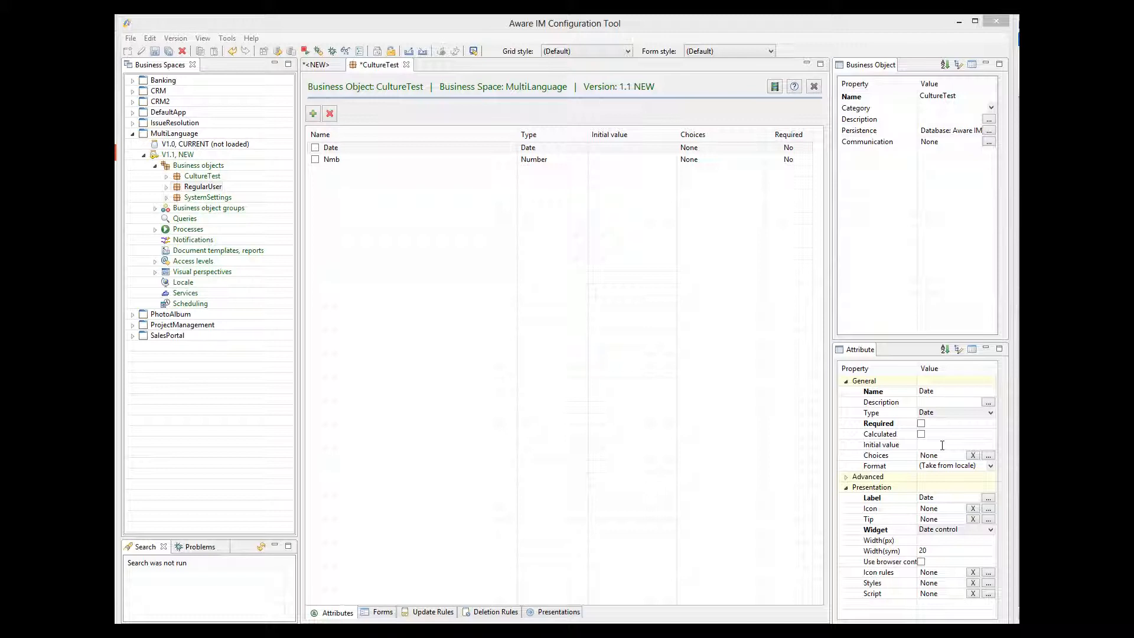
Open the RegularUser business object and select its RTL Yes/No attribute.
{"action": "left_click", "coordinate": [197, 186]}
{"action": "double_click", "coordinate": [197, 187]}
{"action": "left_click", "coordinate": [341, 196]}
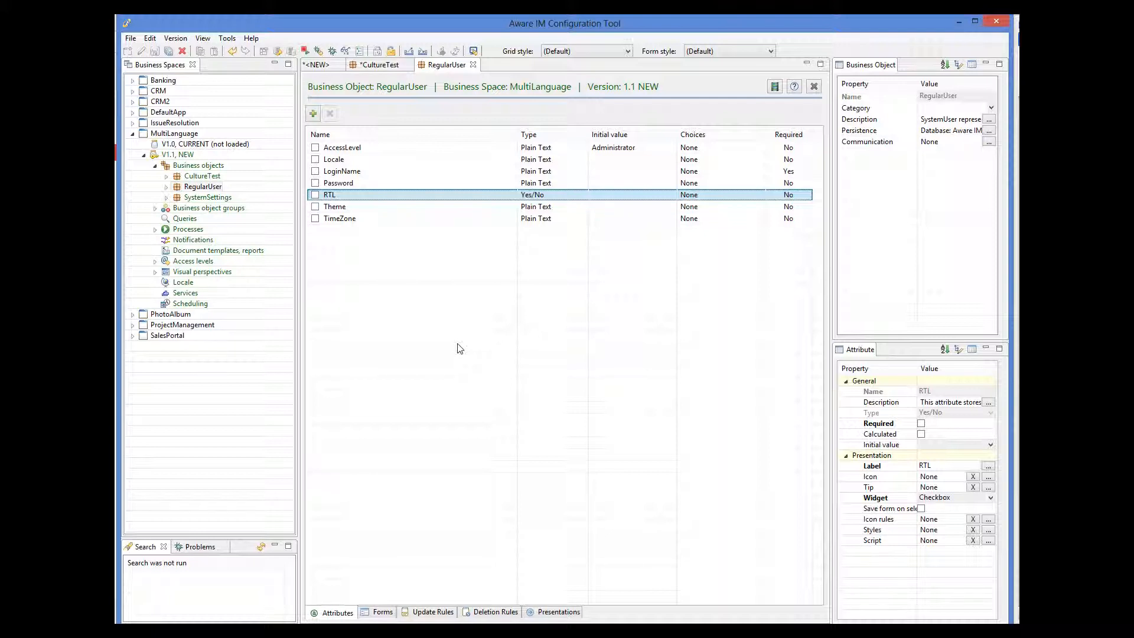
Preview the Main section of RegularUser's Main form and select its RTL field.
{"action": "left_click", "coordinate": [385, 614]}
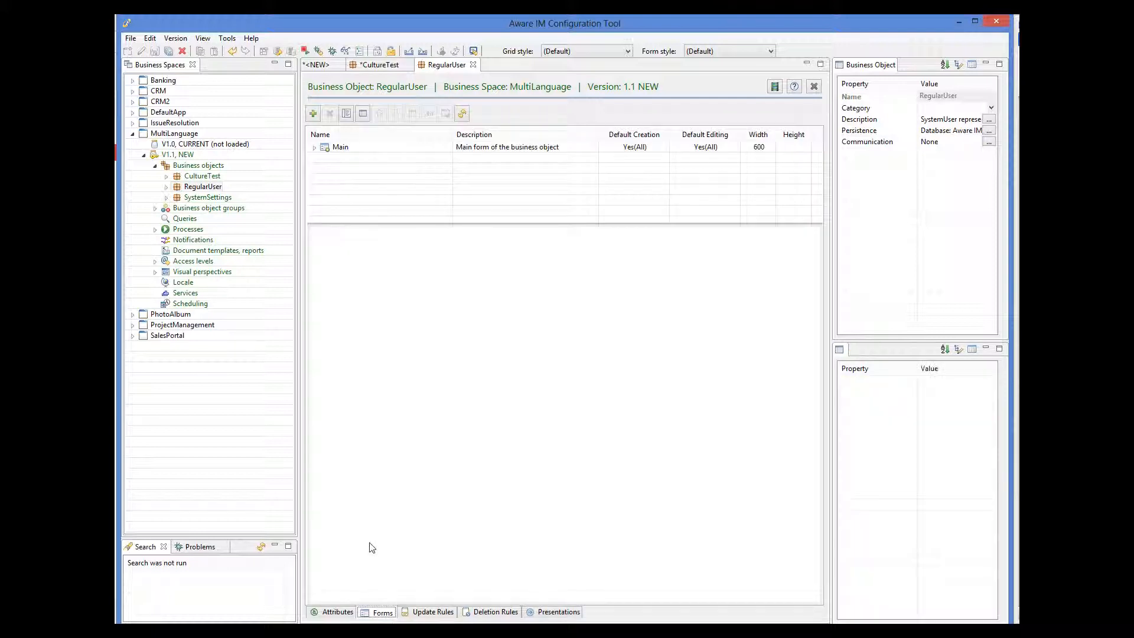
{"action": "left_click", "coordinate": [315, 148]}
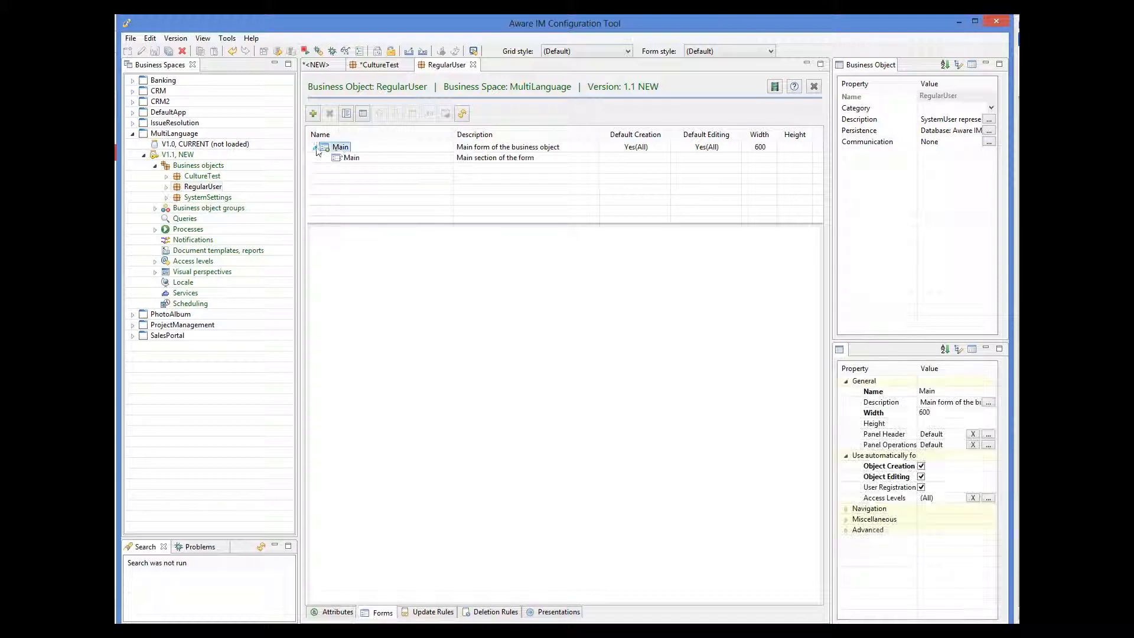
{"action": "left_click", "coordinate": [348, 158]}
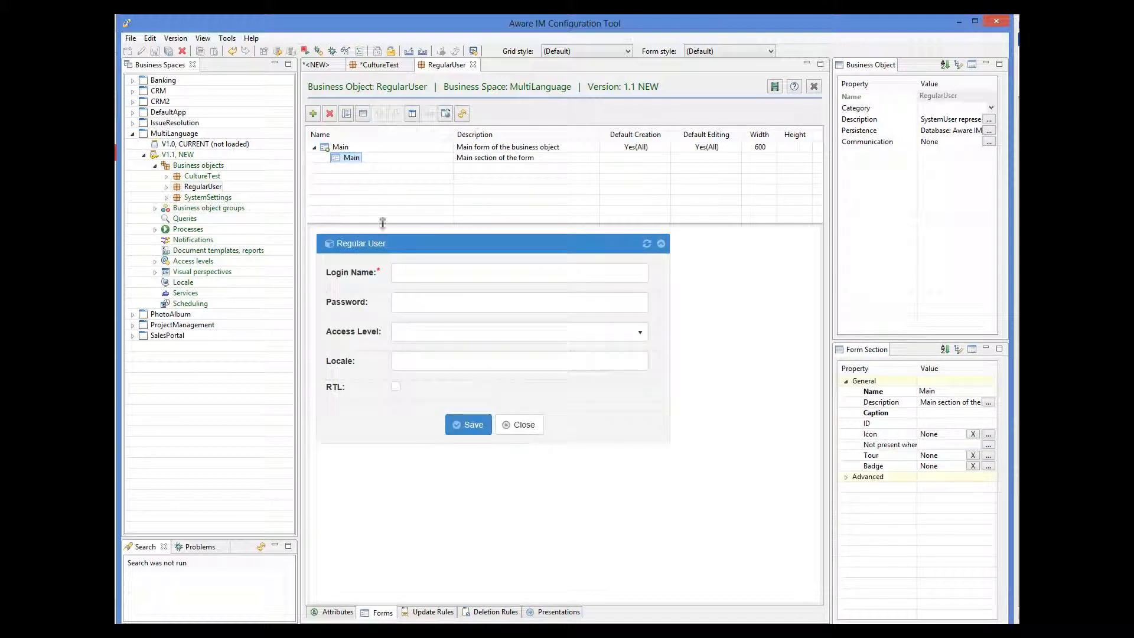
{"action": "left_click", "coordinate": [364, 388]}
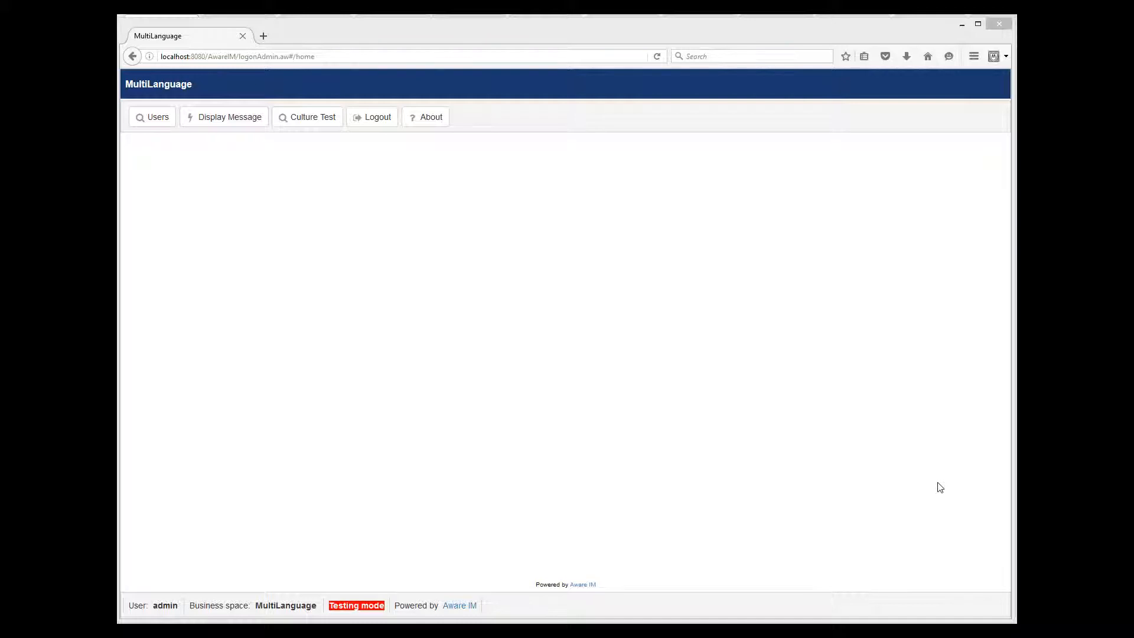
Create a new user with a login name, a confirmed password and RTL ticked.
{"action": "left_click", "coordinate": [155, 121]}
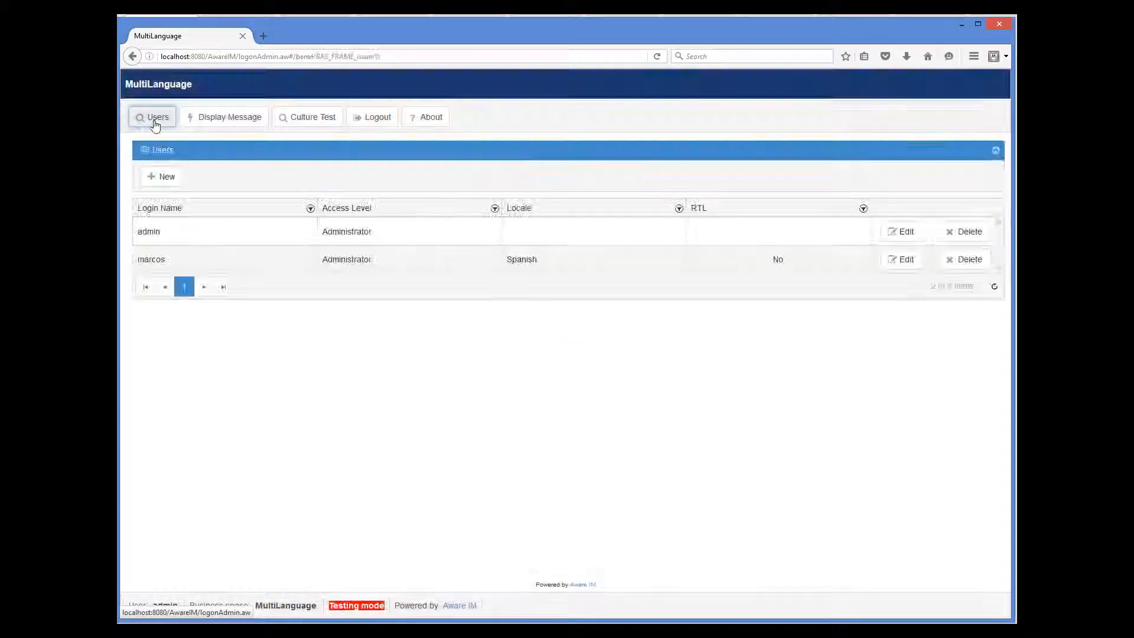
{"action": "left_click", "coordinate": [155, 176]}
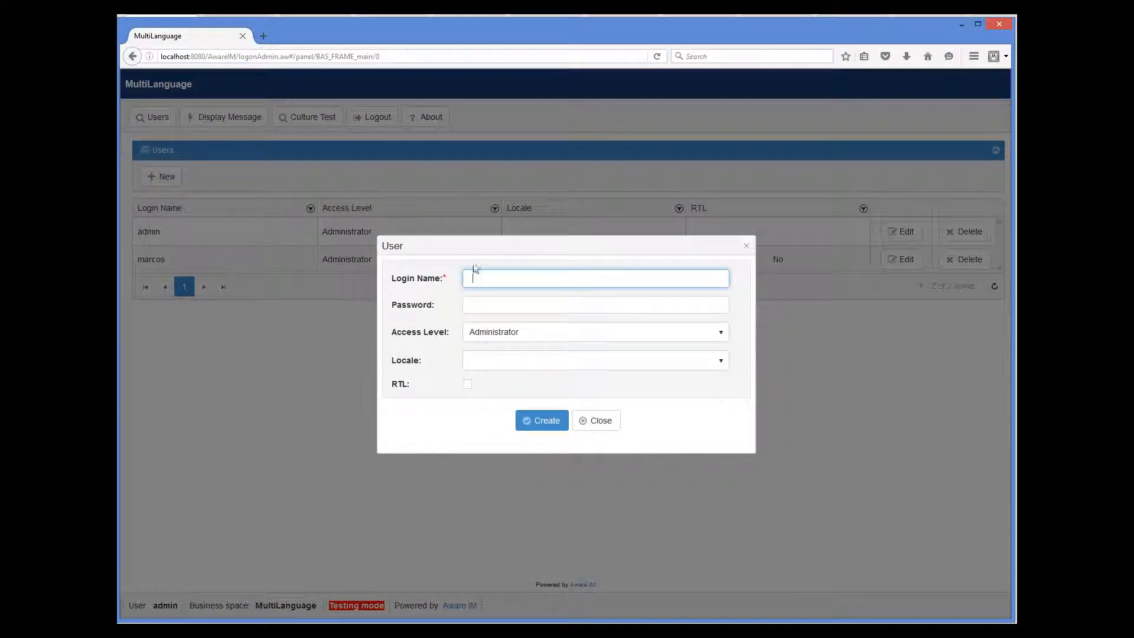
{"action": "type", "text": "mohammed"}
{"action": "left_click", "coordinate": [487, 306]}
{"action": "type", "text": "•••••••••"}
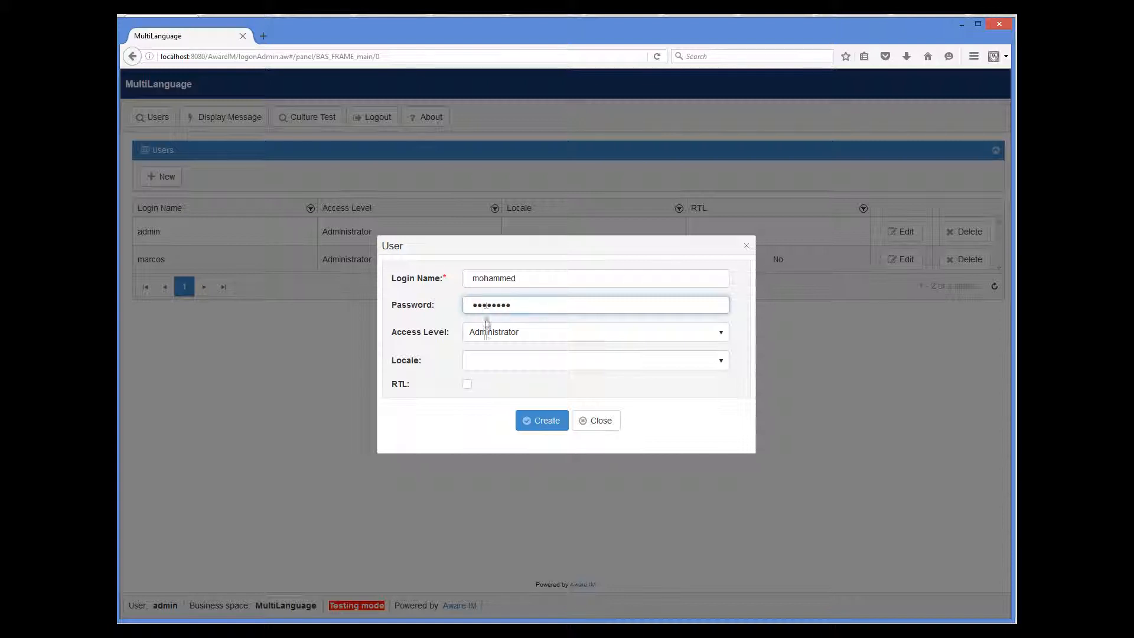
{"action": "left_click", "coordinate": [467, 387]}
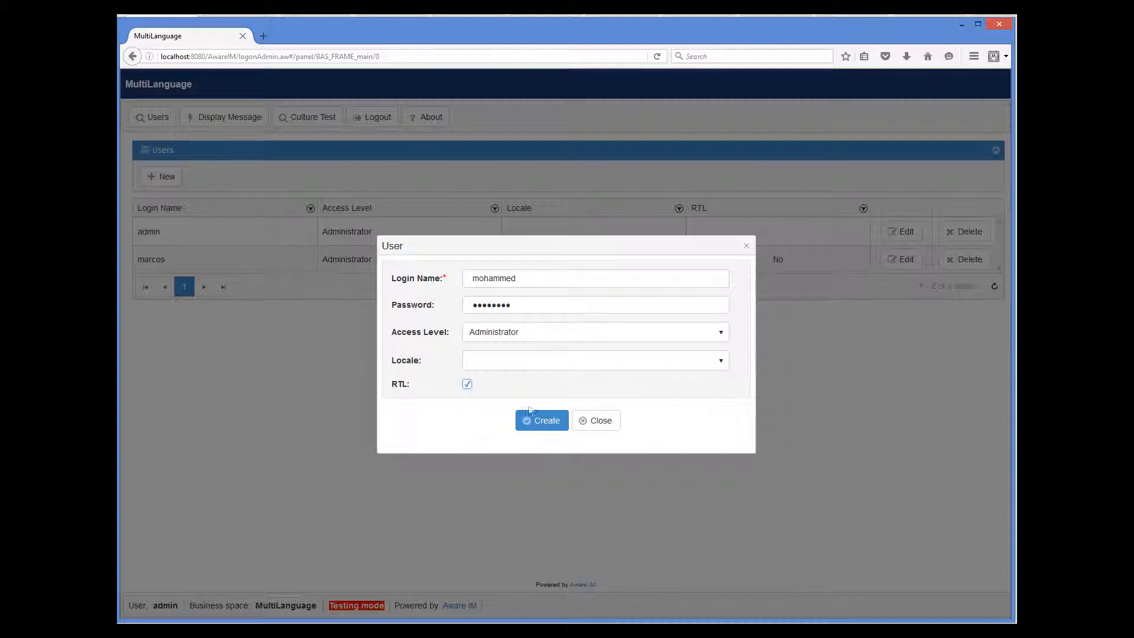
{"action": "left_click", "coordinate": [537, 423]}
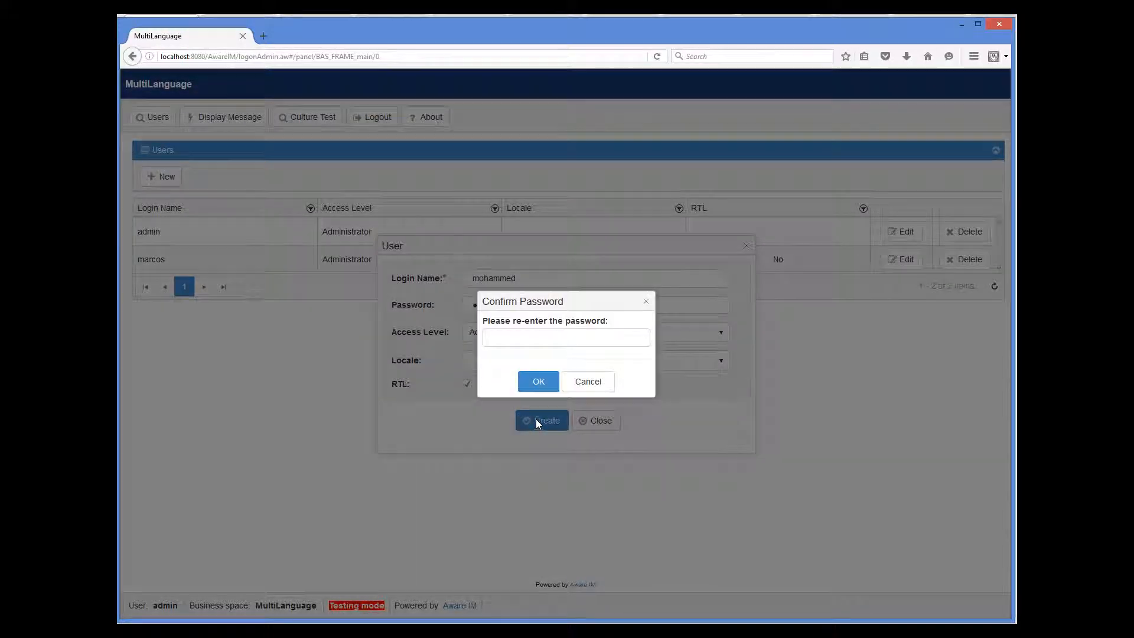
{"action": "left_click", "coordinate": [524, 340]}
{"action": "type", "text": "•••••••"}
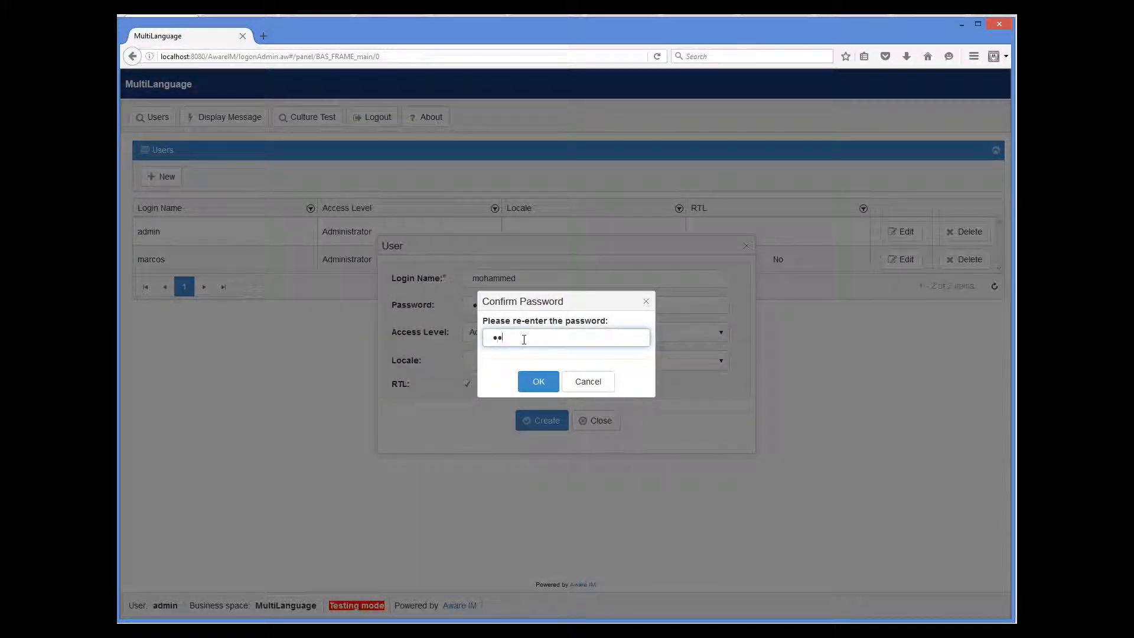
{"action": "type", "text": "•"}
{"action": "left_click", "coordinate": [535, 383]}
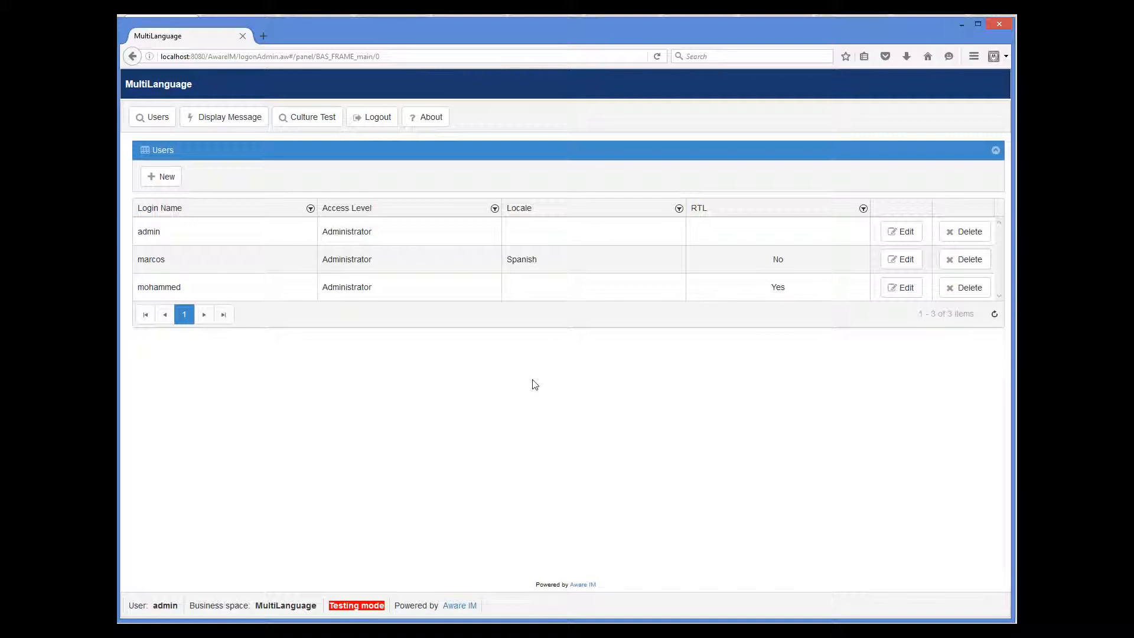
Log out and sign into the MultiLanguage business space in testing mode as the new RTL user.
{"action": "left_click", "coordinate": [379, 117]}
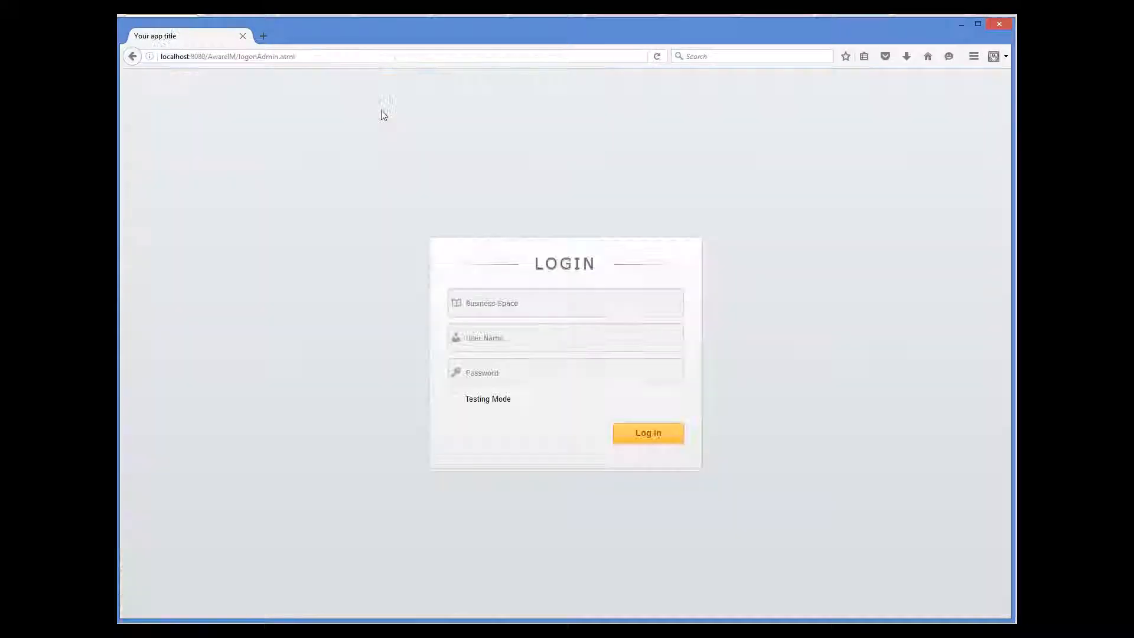
{"action": "left_click", "coordinate": [520, 308]}
{"action": "type", "text": "M"}
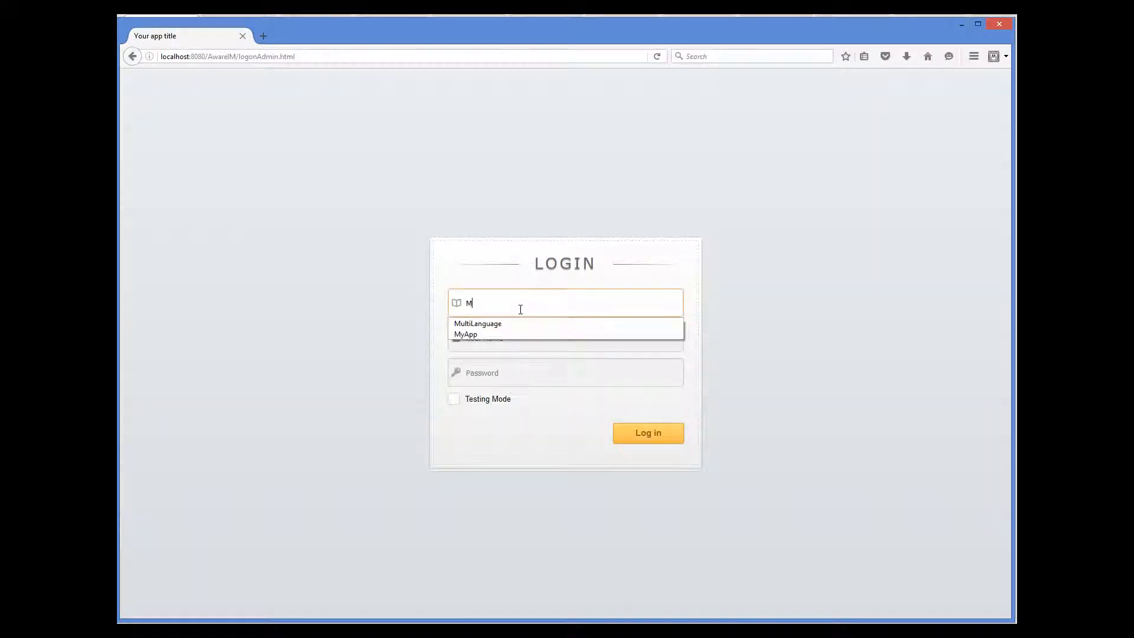
{"action": "type", "text": "u"}
{"action": "left_click", "coordinate": [509, 324]}
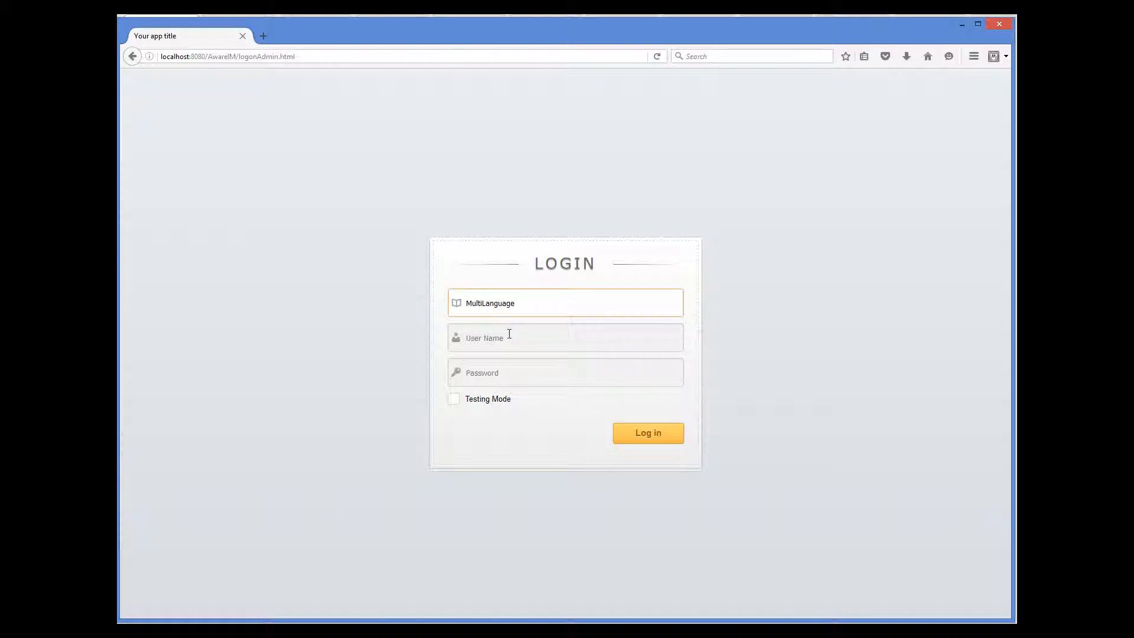
{"action": "left_click", "coordinate": [509, 334]}
{"action": "type", "text": "moham"}
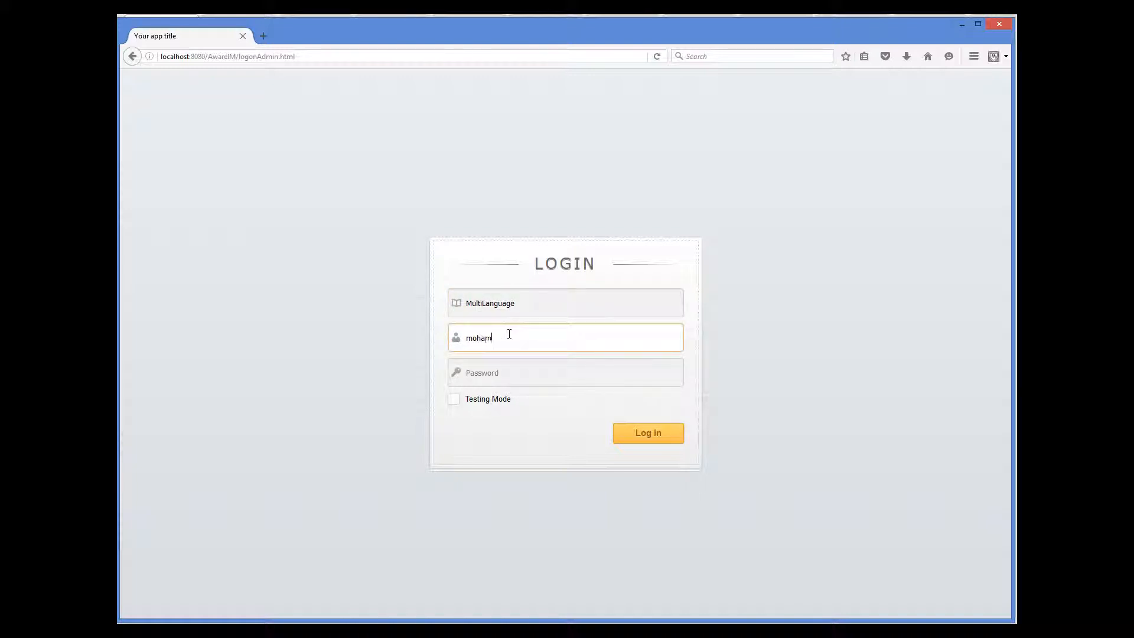
{"action": "type", "text": "med"}
{"action": "key", "text": "Tab"}
{"action": "type", "text": "•••••"}
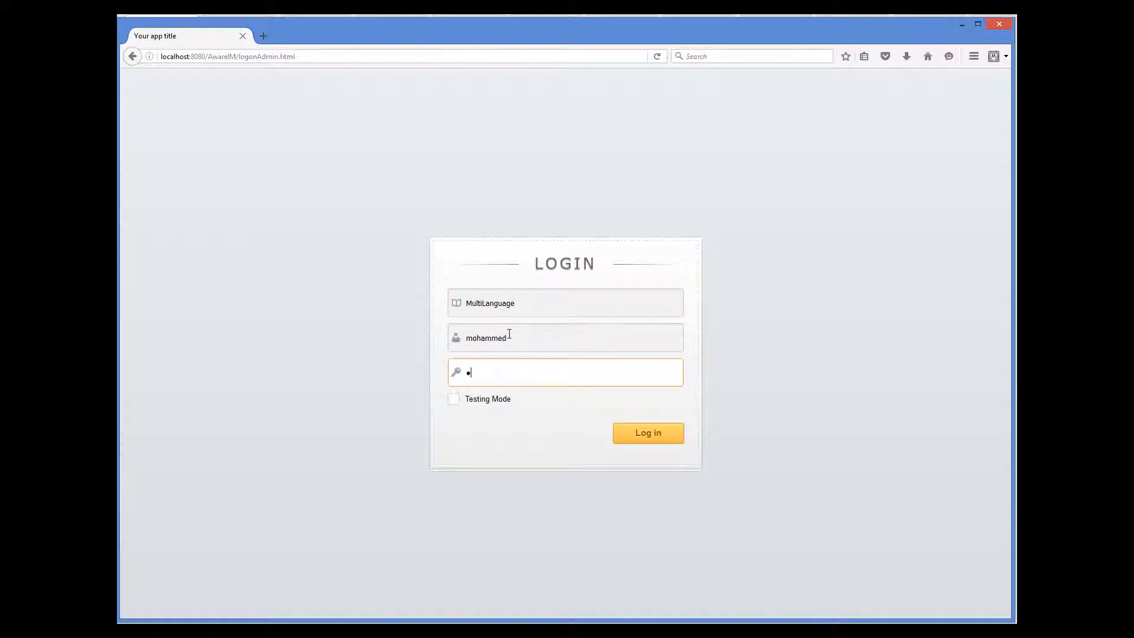
{"action": "type", "text": "•••"}
{"action": "left_click", "coordinate": [453, 400]}
{"action": "left_click", "coordinate": [650, 435]}
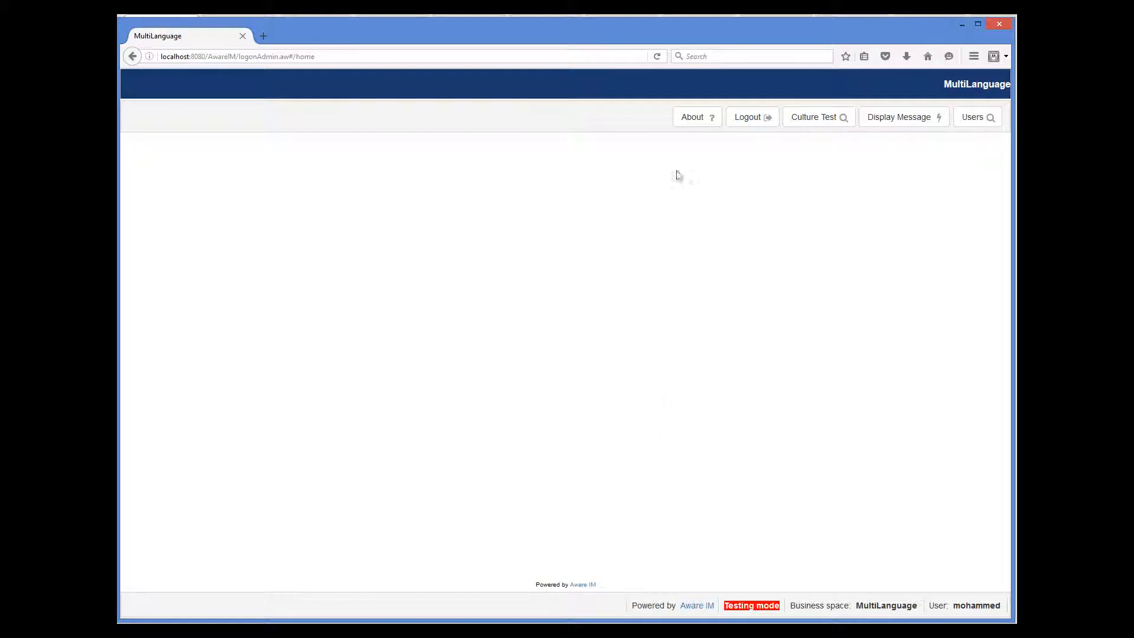
View Culture Test and Users in RTL layout, then discard a trial new user 'ggdf' unsaved.
{"action": "left_click", "coordinate": [826, 124]}
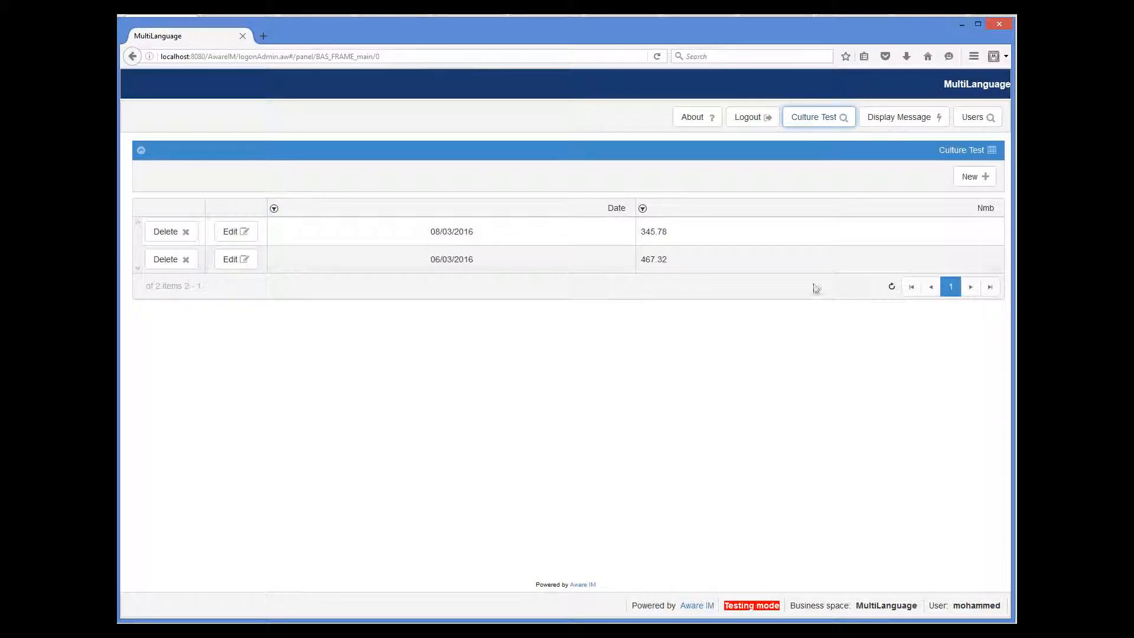
{"action": "left_click", "coordinate": [963, 121]}
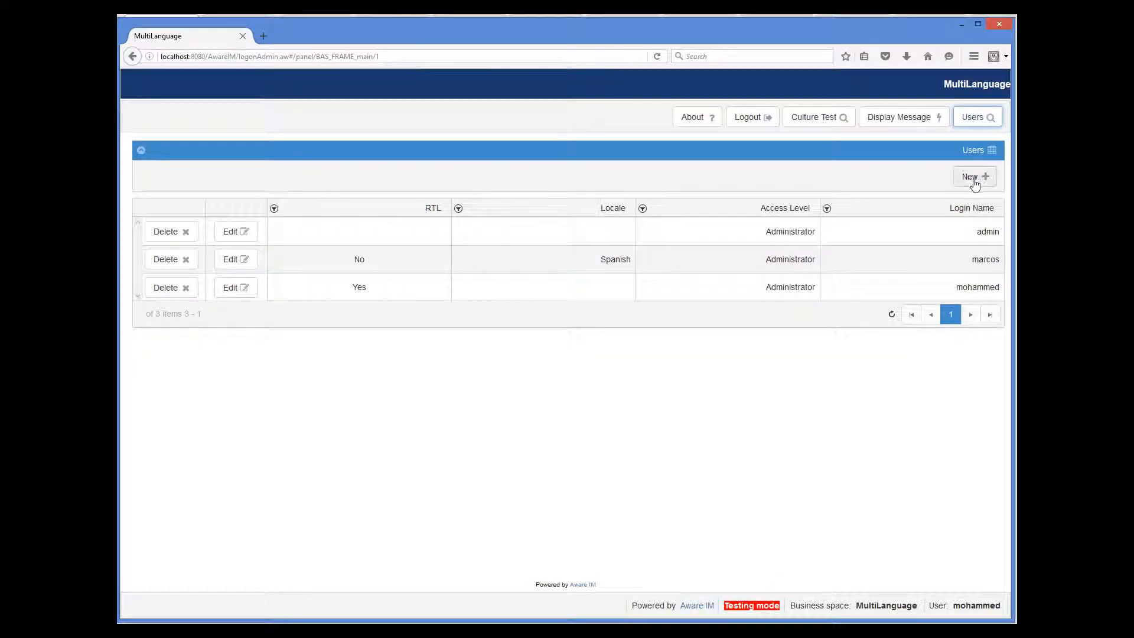
{"action": "left_click", "coordinate": [972, 178]}
{"action": "type", "text": "gg"}
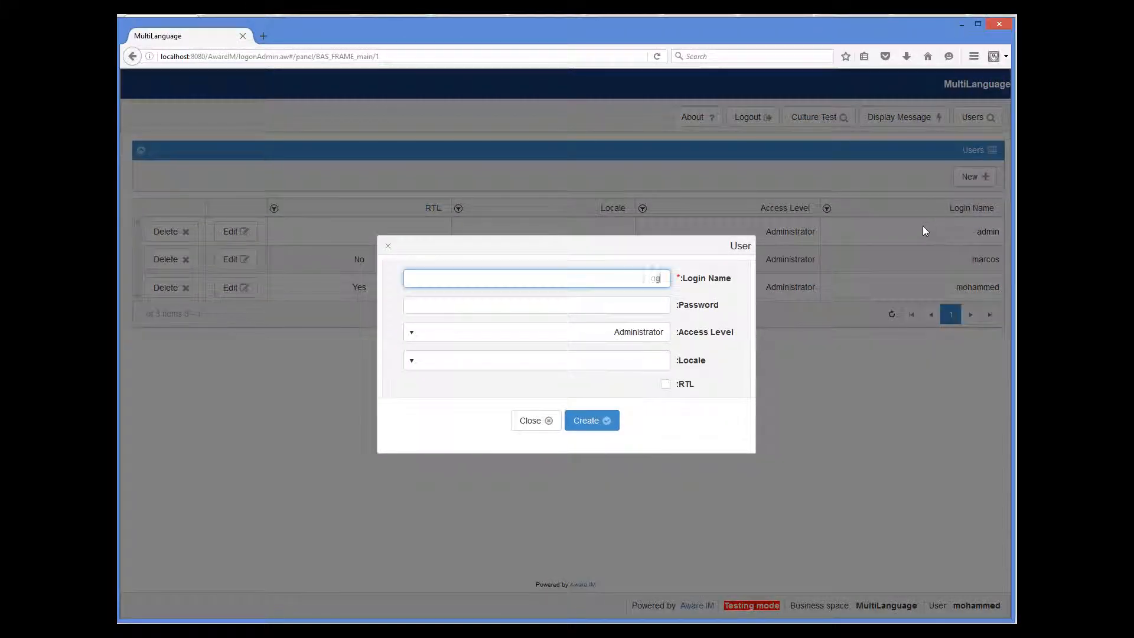
{"action": "type", "text": "dff"}
{"action": "left_click", "coordinate": [534, 420]}
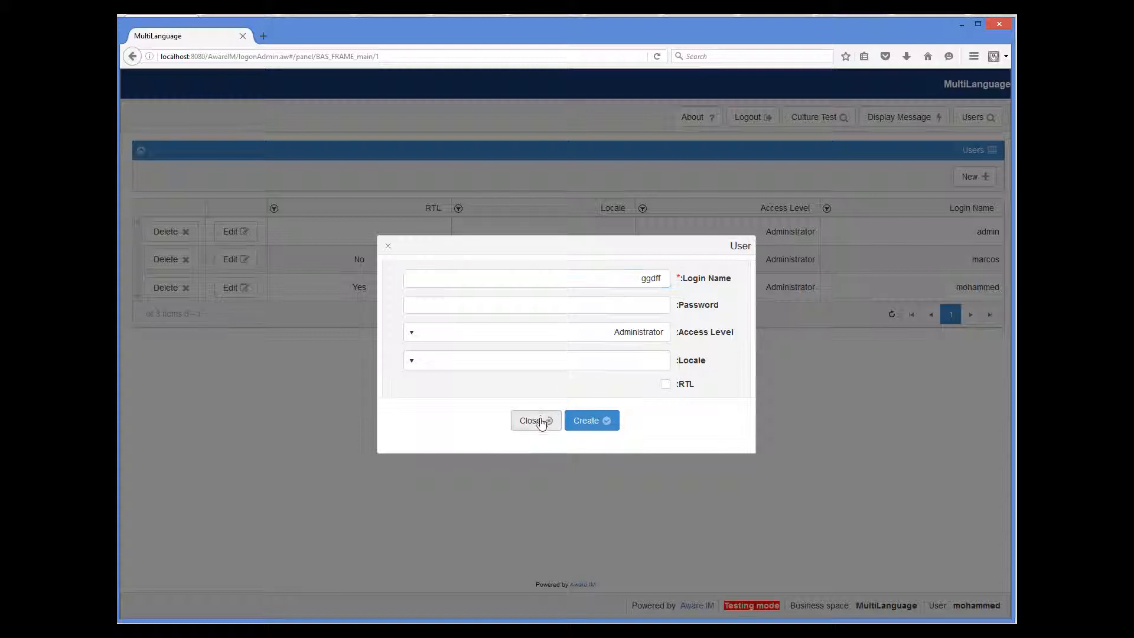
{"action": "left_click", "coordinate": [573, 388]}
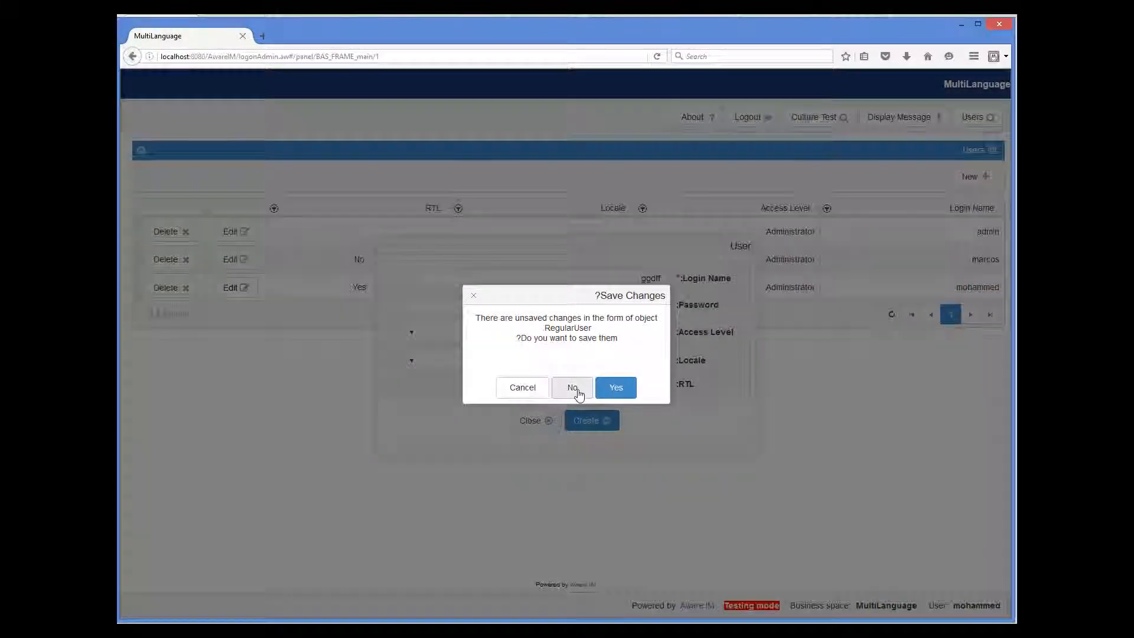